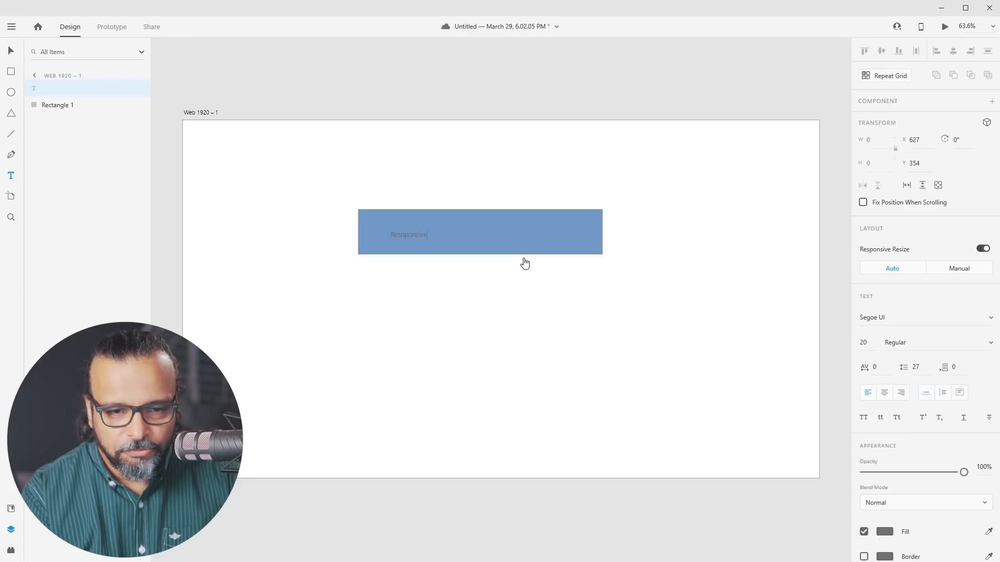
Correct the misspelled label on the blue rectangle to "Responsive" and complete it as "Responsive Button".
key("Escape")
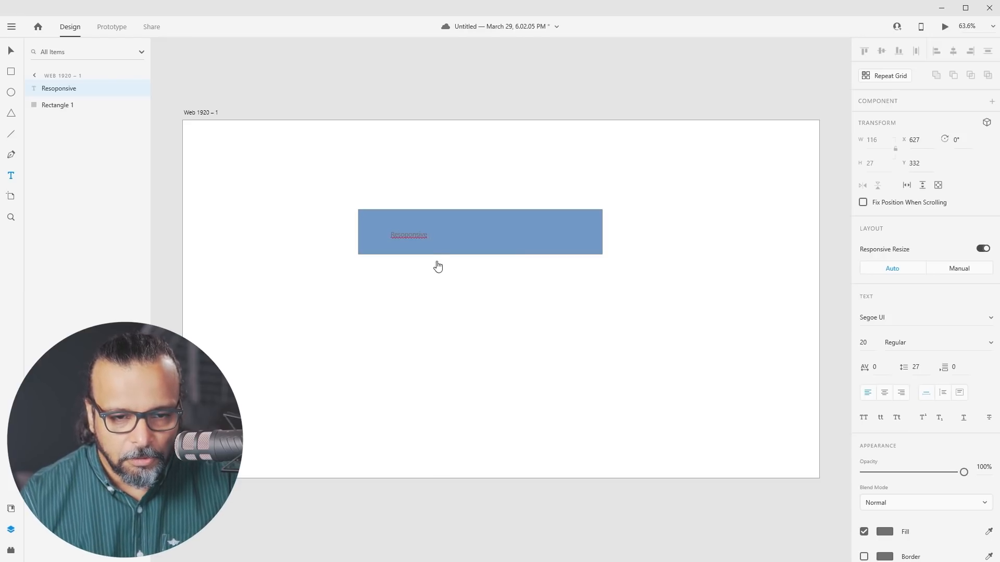
right_click(422, 235)
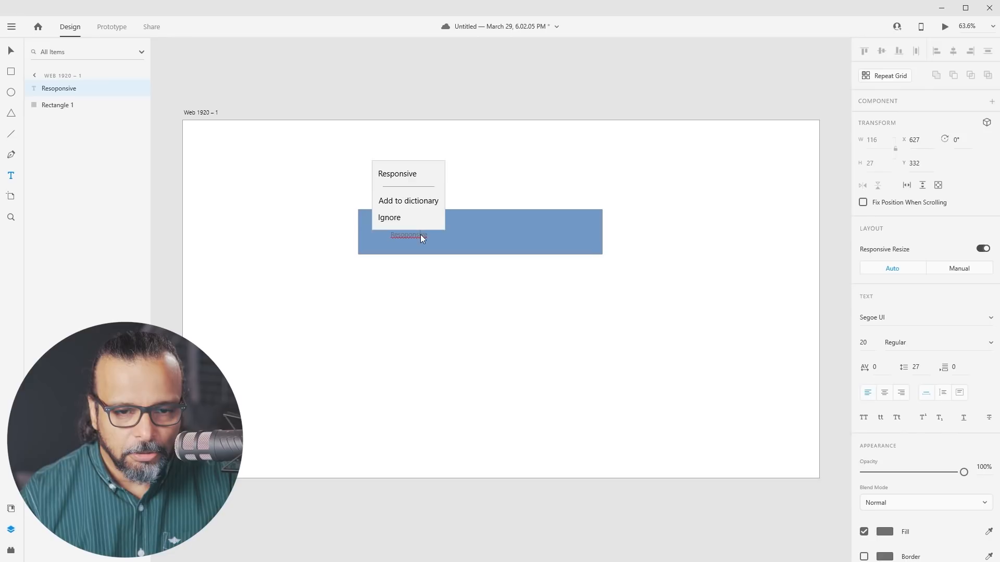
left_click(420, 179)
type("B")
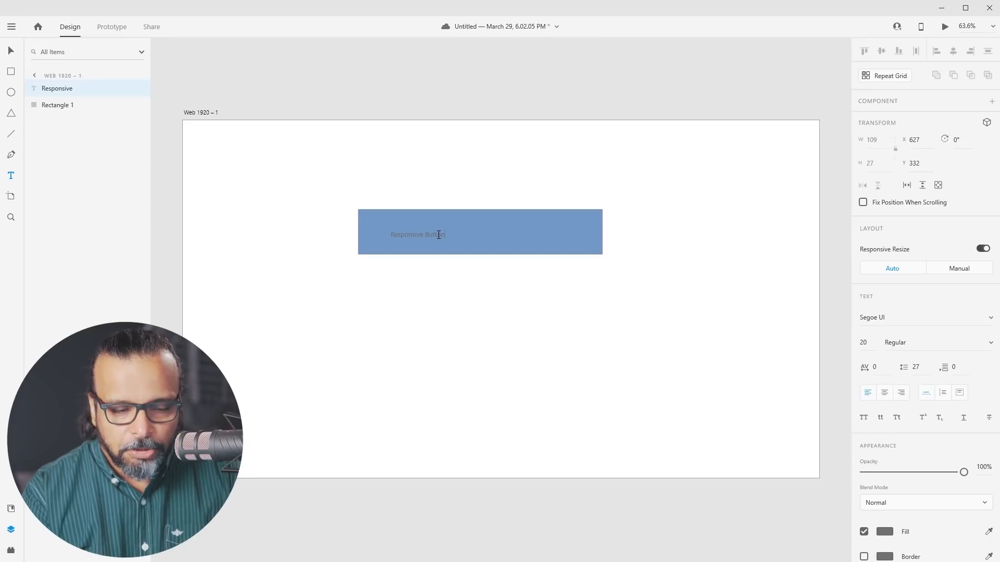
type("utton")
left_click(15, 51)
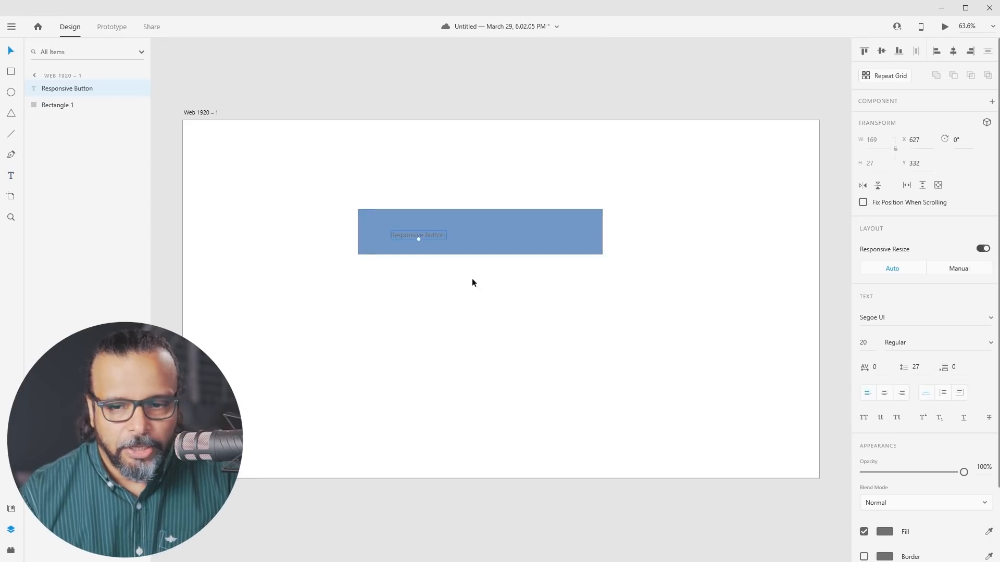
Style the button label with white fill #FFFFFF and centred Bold text at size 40.
left_click(884, 531)
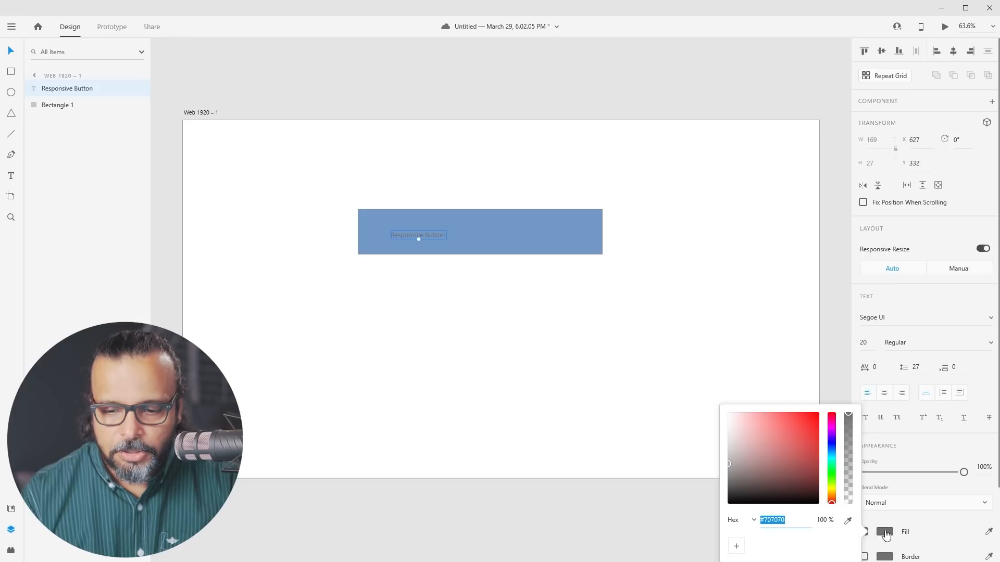
left_click_drag(755, 463, 724, 415)
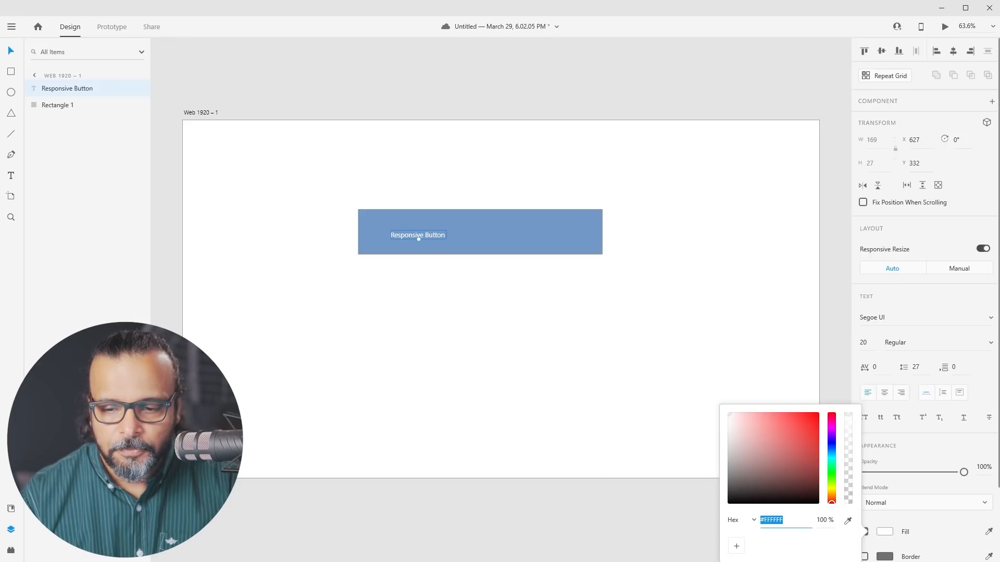
scroll(996, 364, "down", 3)
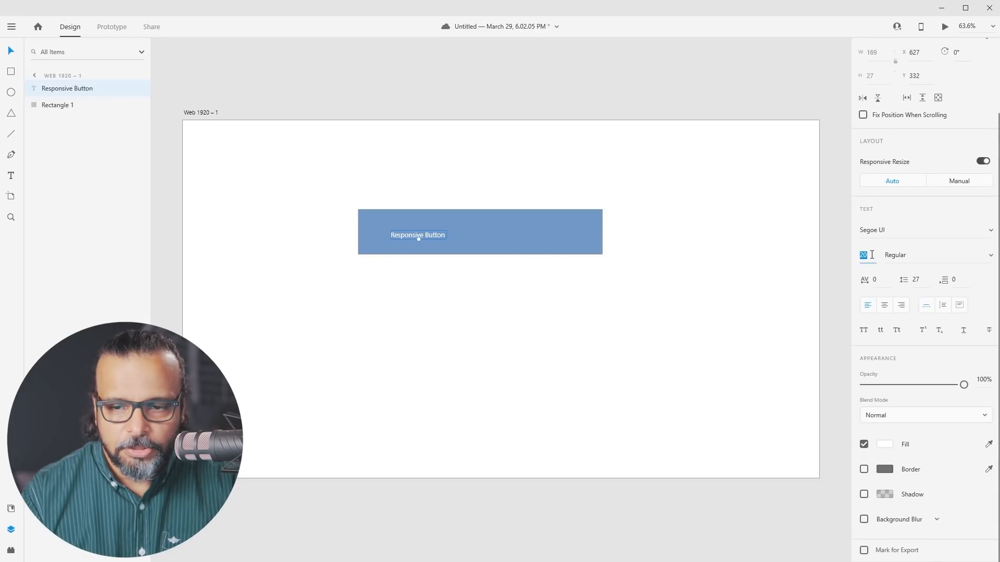
type("40")
key("Return")
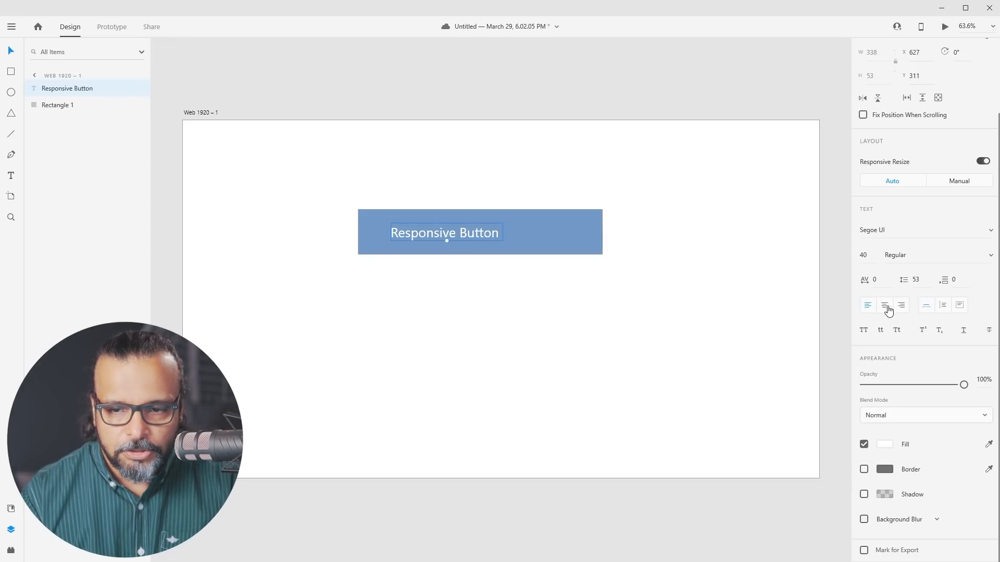
left_click(991, 255)
left_click(928, 298)
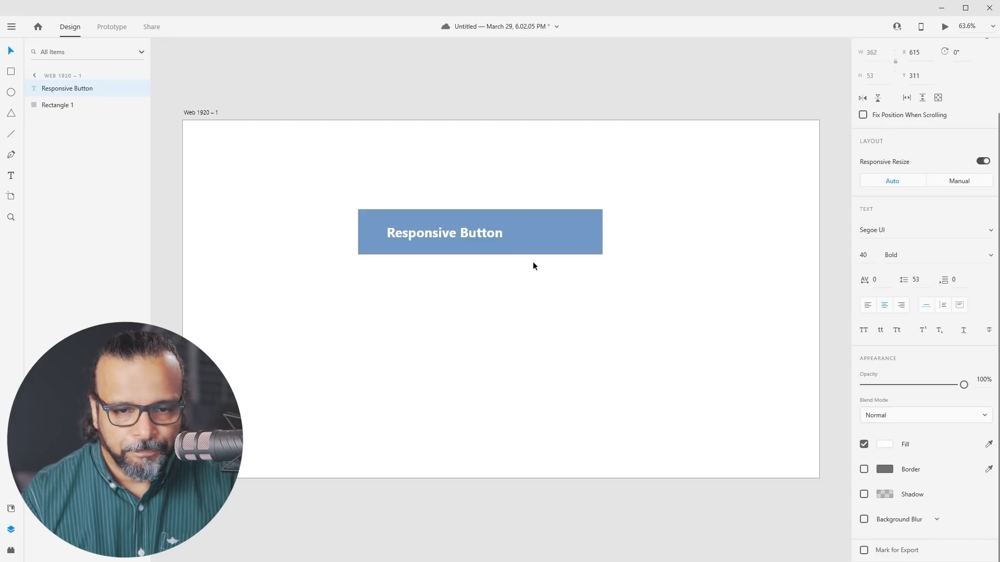
Centre the label on the blue rectangle and round the rectangle's corners to a radius of about 39.
left_click_drag(461, 233, 499, 237)
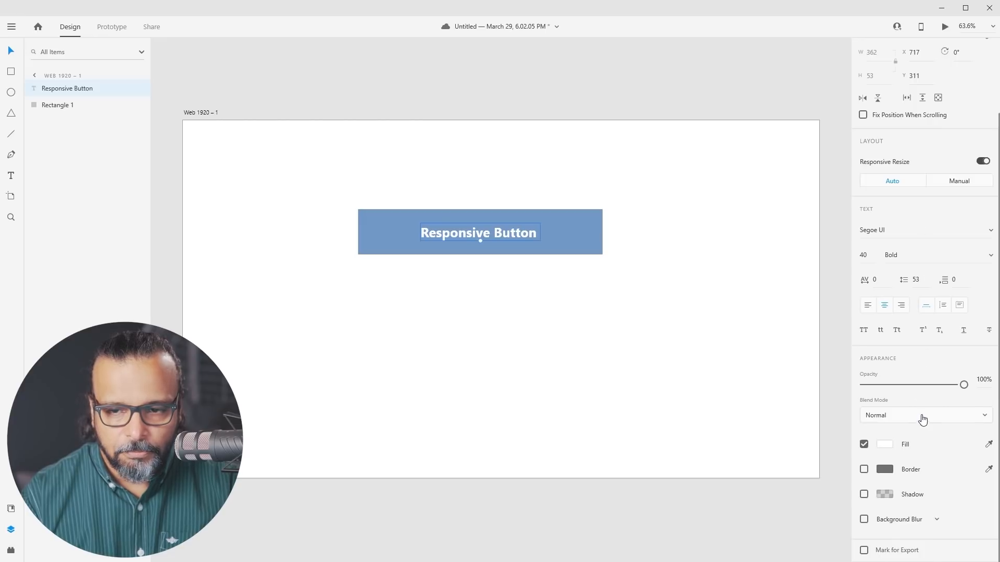
left_click(585, 229)
left_click_drag(595, 217, 590, 222)
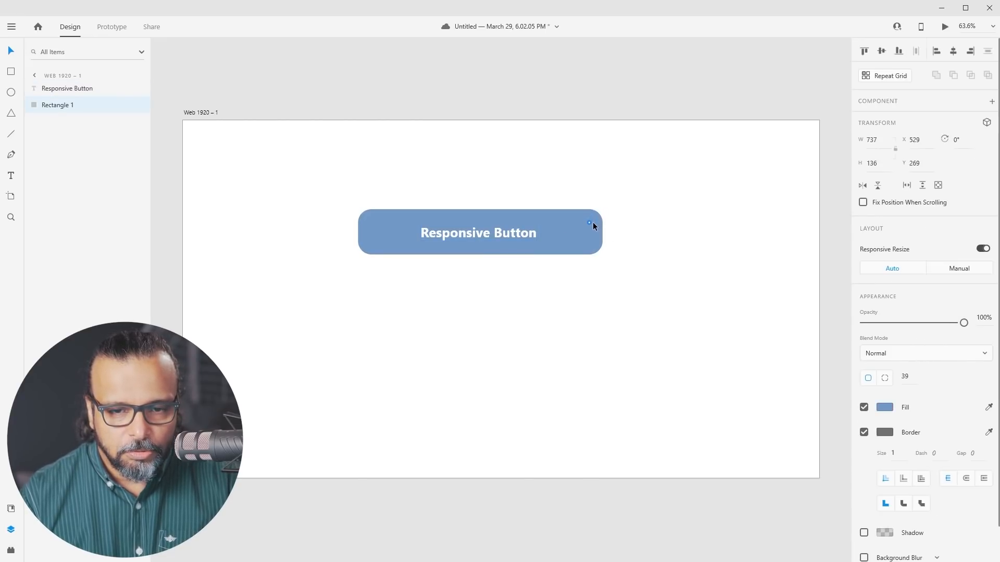
Group the label with the rectangle, and place the group at about X 534, Y 302 with a width of about 718.
left_click_drag(666, 194, 341, 280)
right_click(498, 237)
scroll(521, 198, "down", 1)
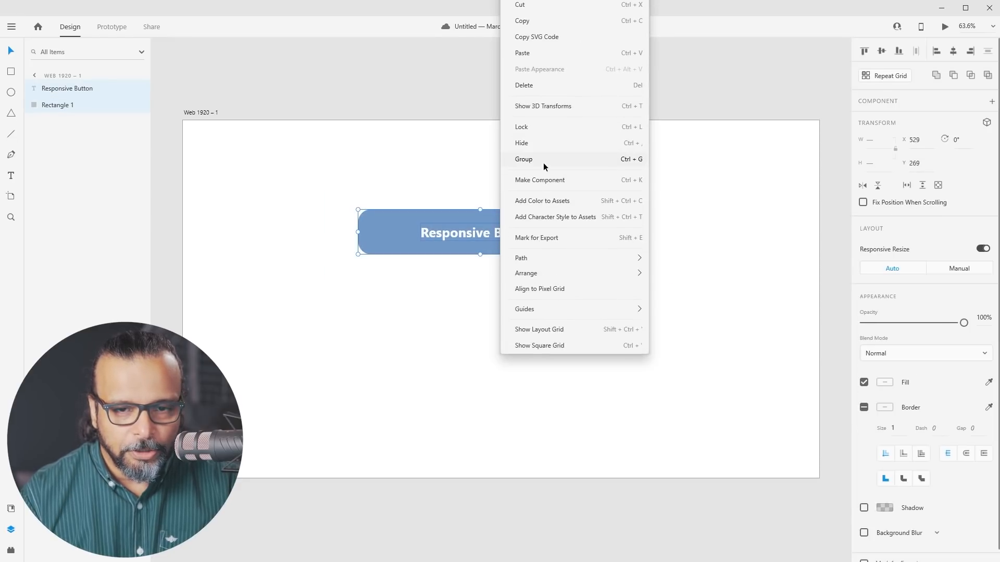
left_click(543, 162)
left_click_drag(582, 245, 583, 279)
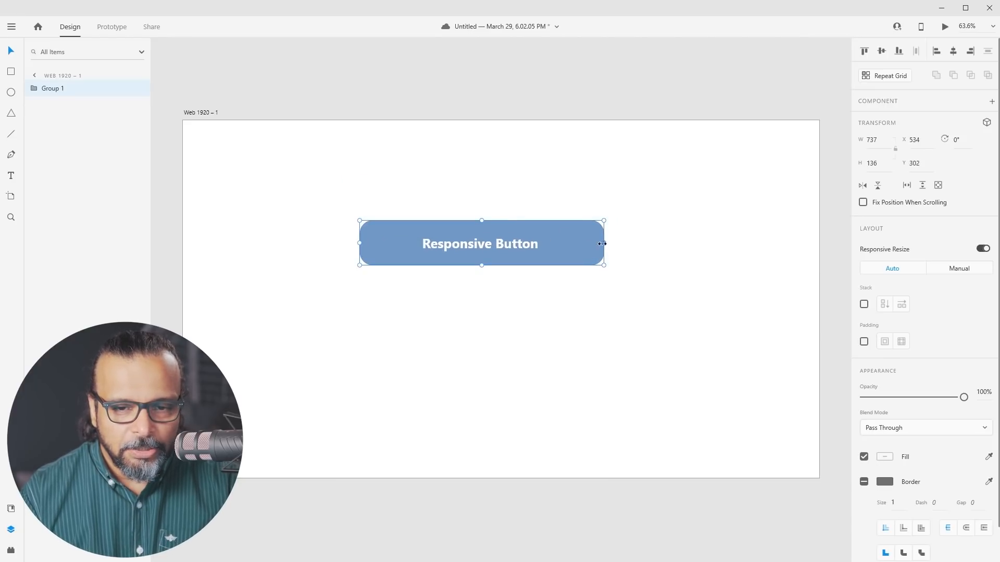
mouse_move(602, 244)
left_mouse_down()
mouse_move(501, 251)
mouse_move(767, 239)
mouse_move(538, 260)
mouse_move(704, 258)
mouse_move(522, 265)
mouse_move(698, 250)
mouse_move(682, 247)
mouse_move(511, 261)
mouse_move(725, 258)
mouse_move(401, 261)
mouse_move(598, 261)
left_mouse_up()
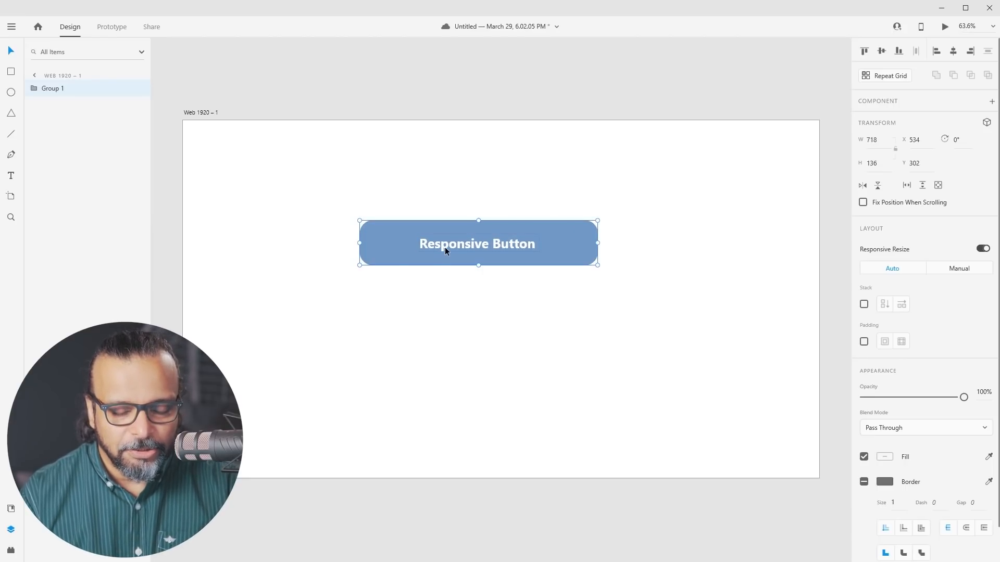
Ungroup the button and draw a white circle about 61 px wide inside the rectangle, left of the label.
right_click(478, 242)
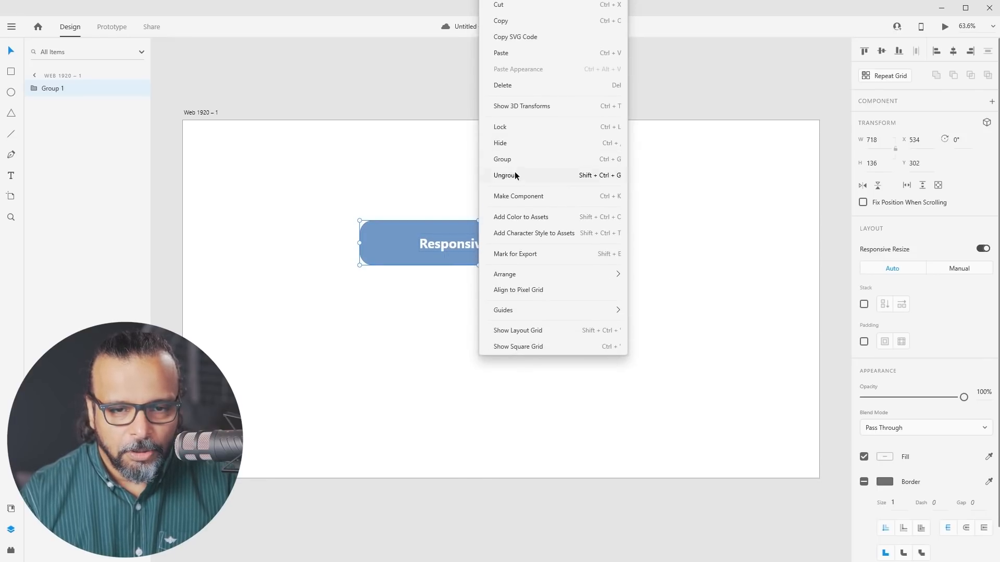
left_click(512, 174)
left_click(396, 288)
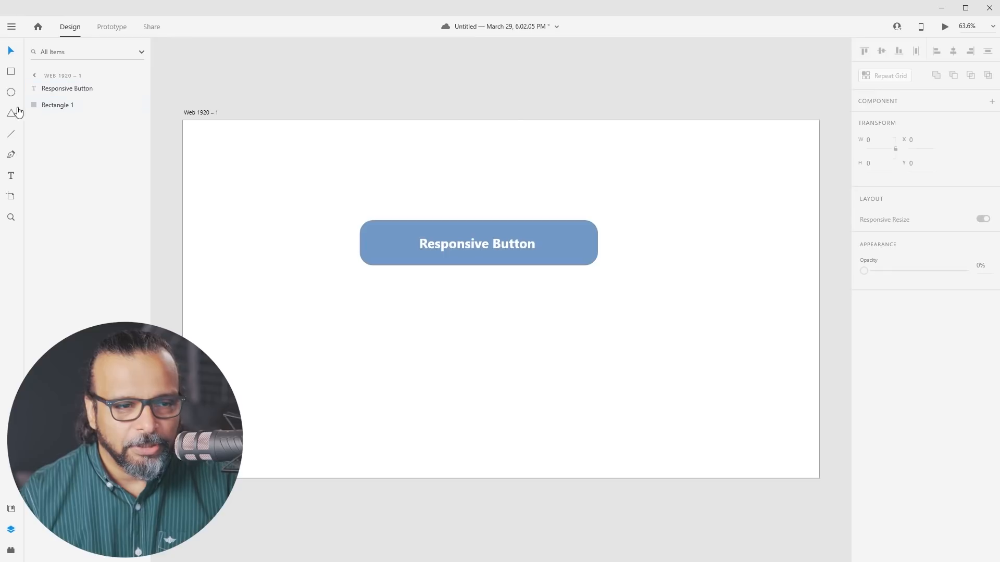
left_click_drag(382, 235, 406, 253)
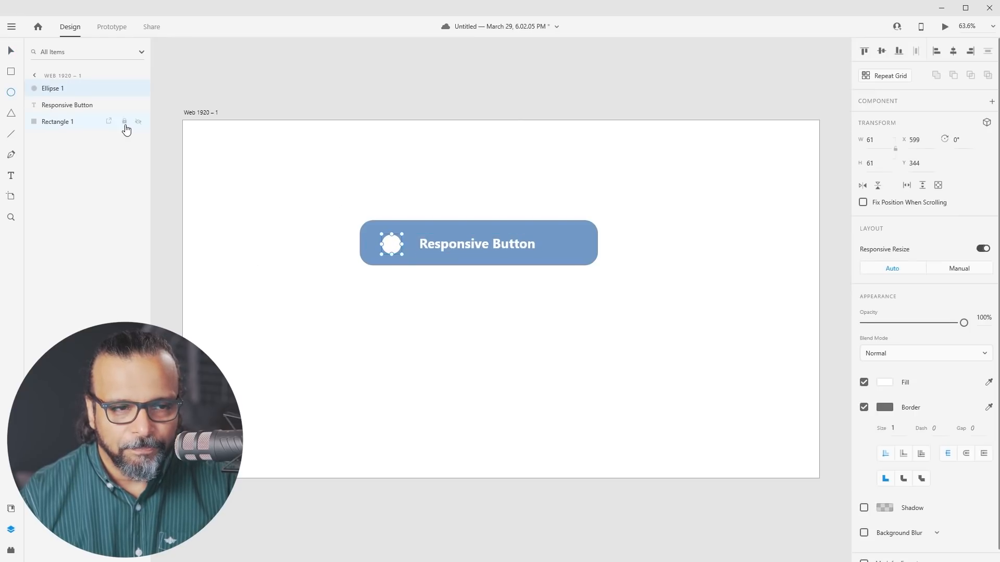
Group the circle, the label and the rectangle together.
left_click_drag(325, 203, 685, 318)
right_click(517, 237)
left_click(565, 160)
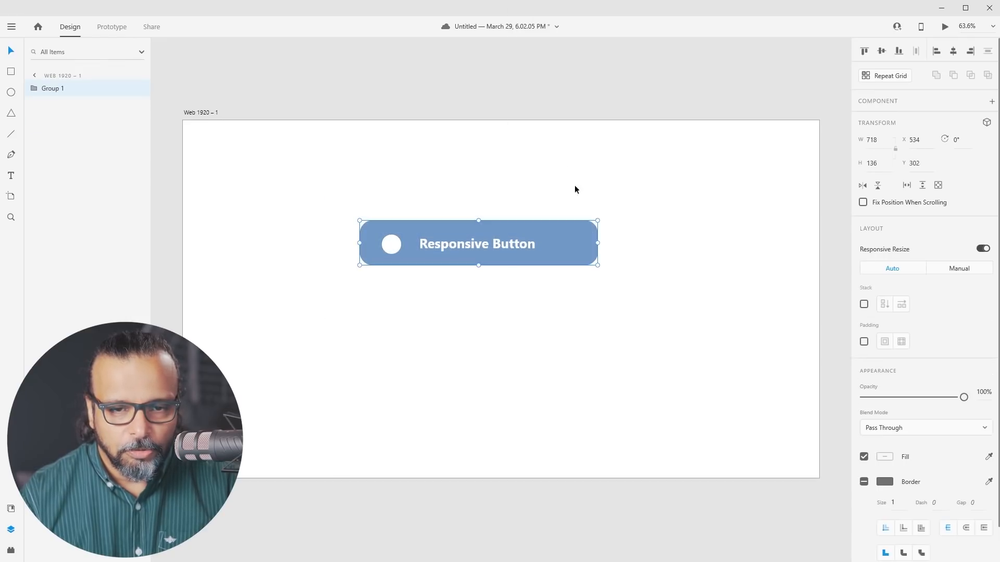
Move the grouped button to about X 443, Y 291 and resize it to about 723 wide.
left_click_drag(599, 245, 576, 245)
left_click_drag(417, 257, 329, 240)
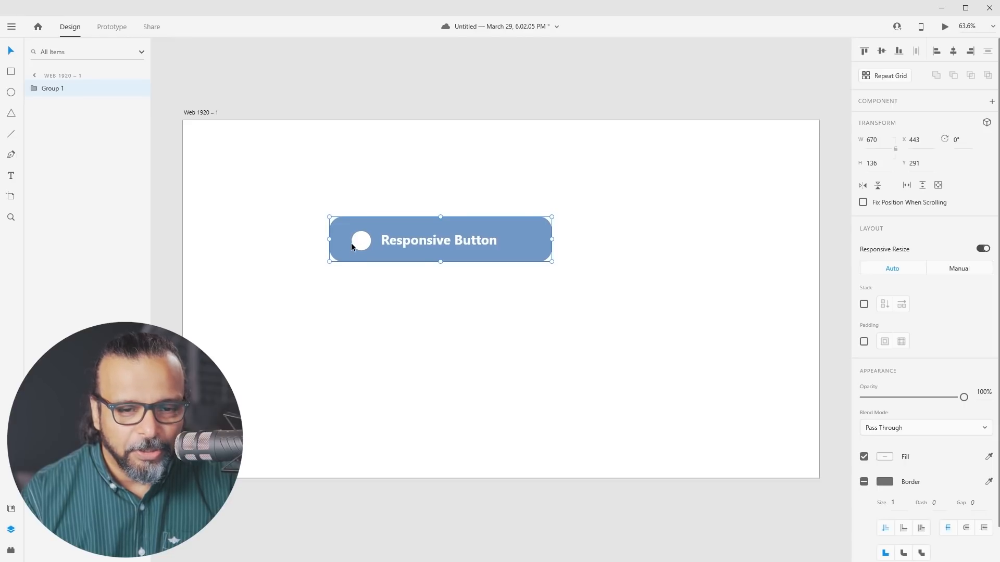
mouse_move(551, 238)
left_mouse_down()
mouse_move(668, 237)
mouse_move(523, 237)
mouse_move(674, 225)
mouse_move(517, 239)
mouse_move(663, 224)
mouse_move(540, 239)
mouse_move(601, 232)
mouse_move(569, 239)
left_mouse_up()
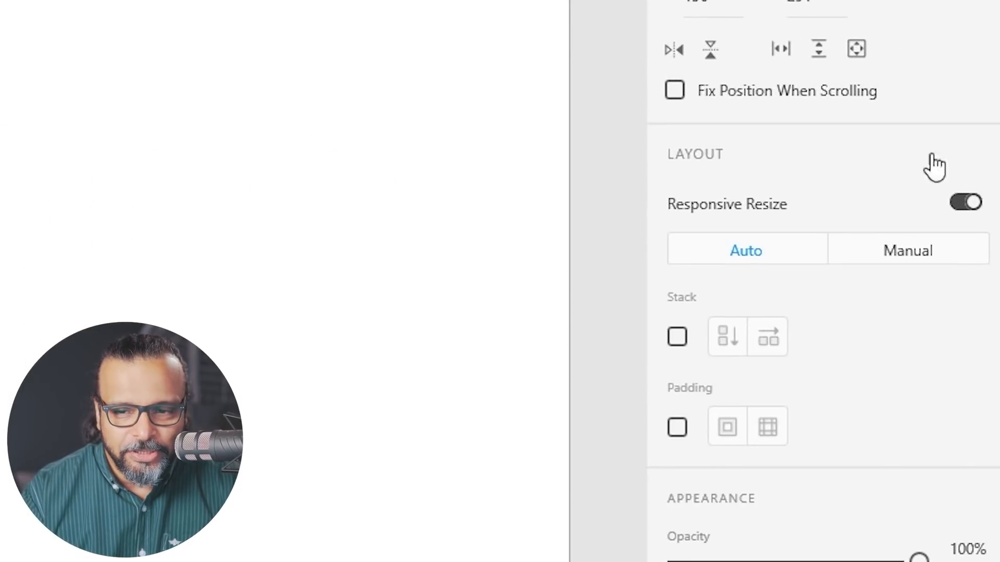
Try narrowing the grouped button to about 314 wide with Responsive Resize turned off.
left_click(963, 203)
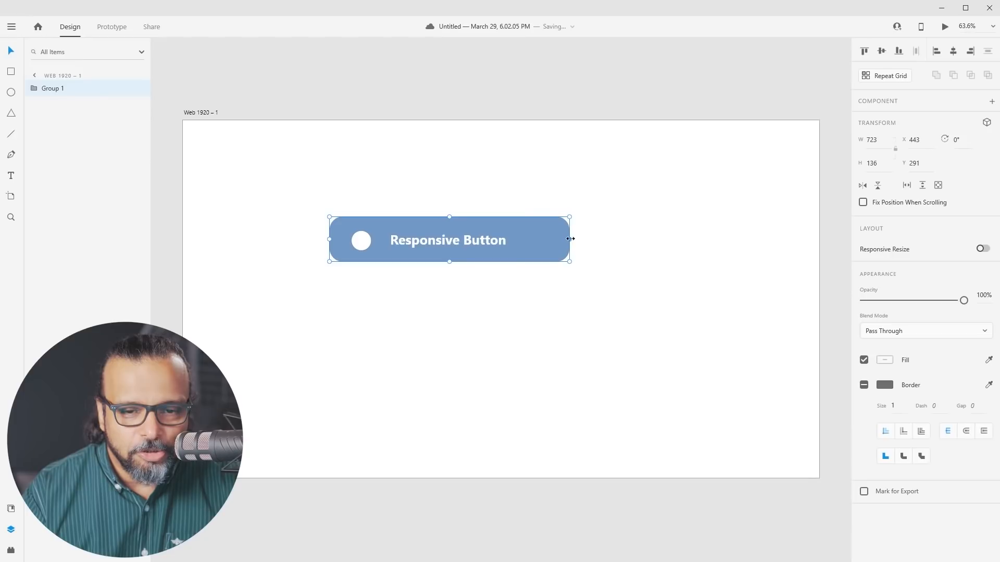
left_click_drag(573, 239, 434, 244)
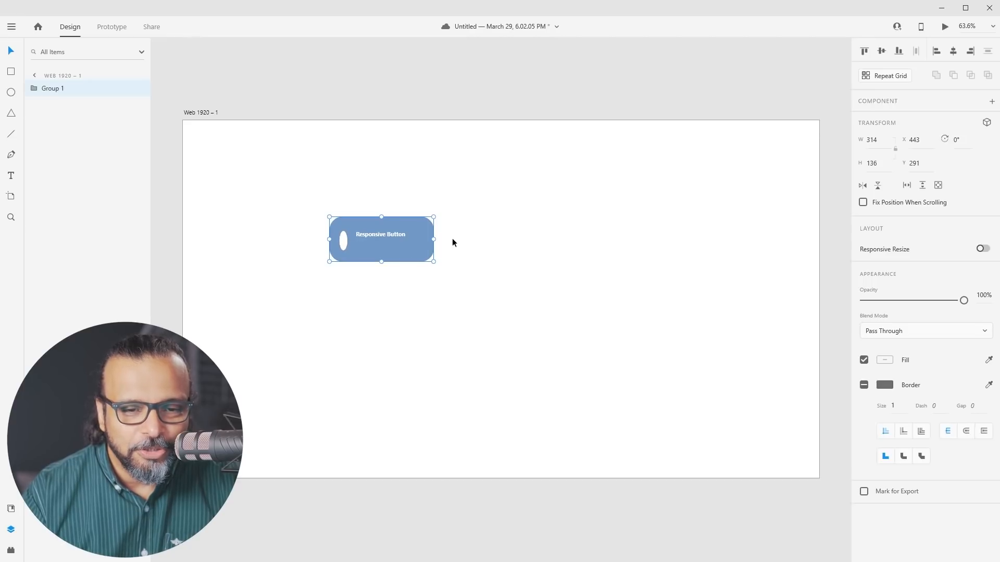
key("ctrl+z")
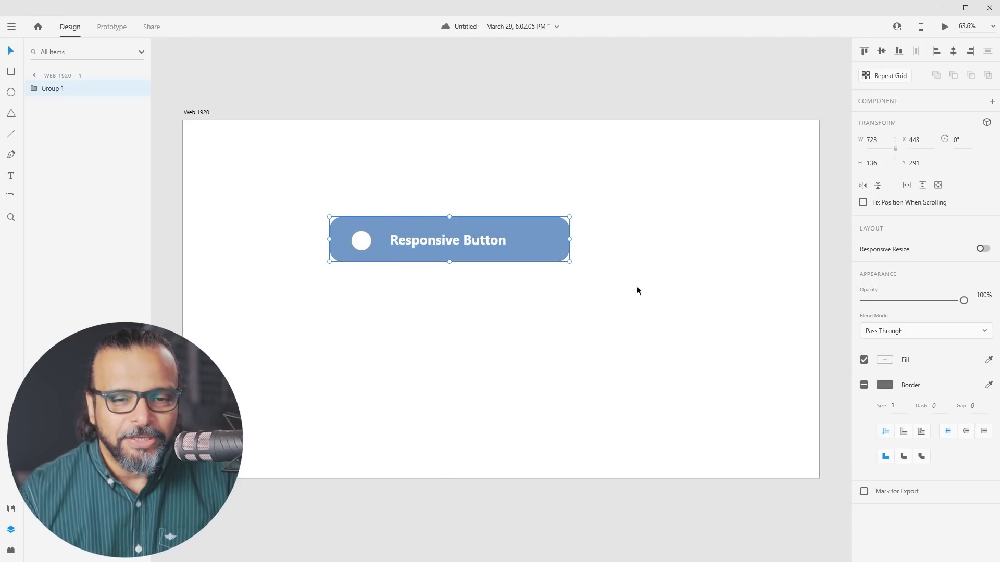
Move the grouped button up and to the right on the artboard and deselect it.
left_click(657, 295)
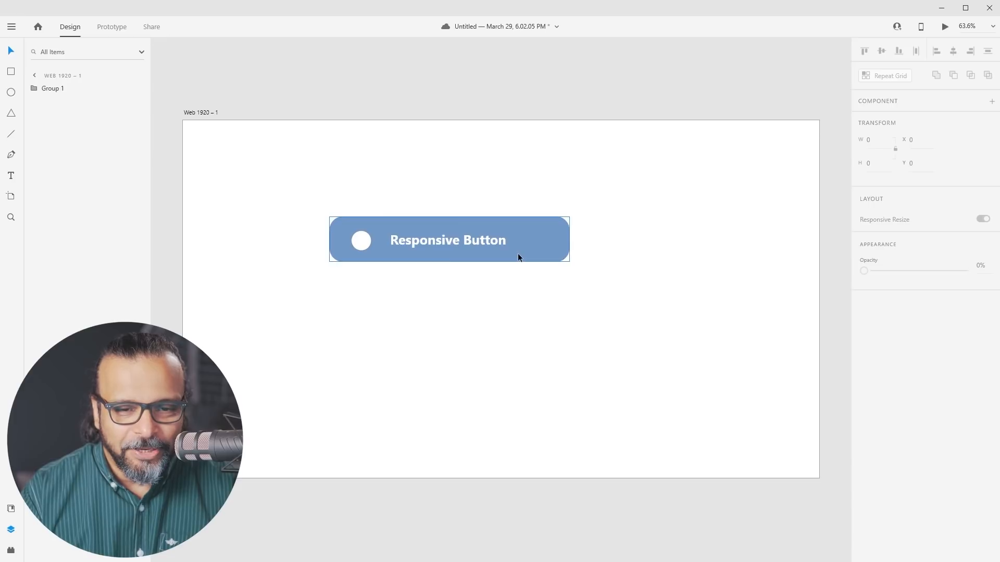
left_click_drag(518, 258, 565, 232)
left_click(573, 276)
Try narrowing the Web 1920 – 1 artboard to about 1821 wide with its Responsive Resize off.
left_click(208, 112)
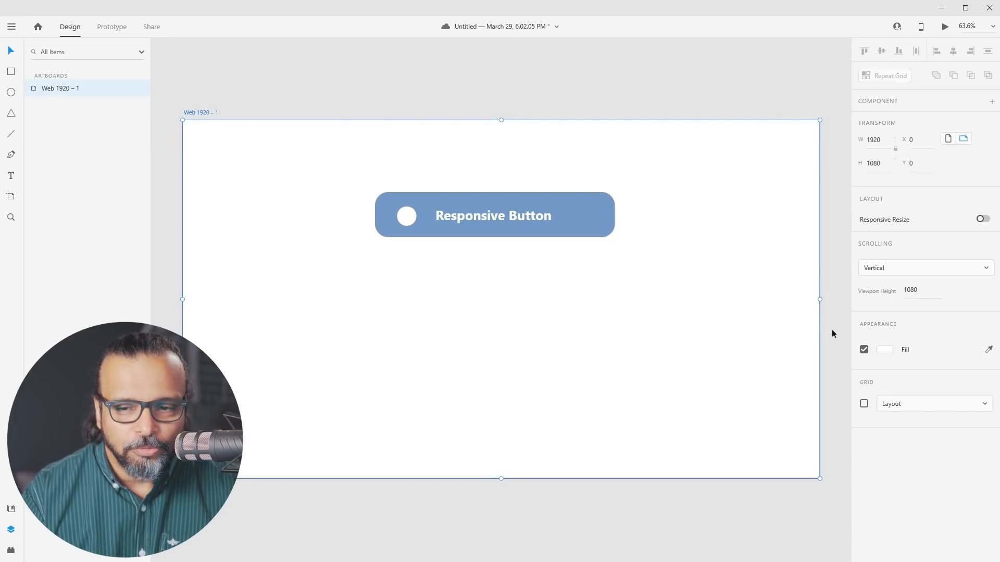
left_click_drag(820, 299, 786, 300)
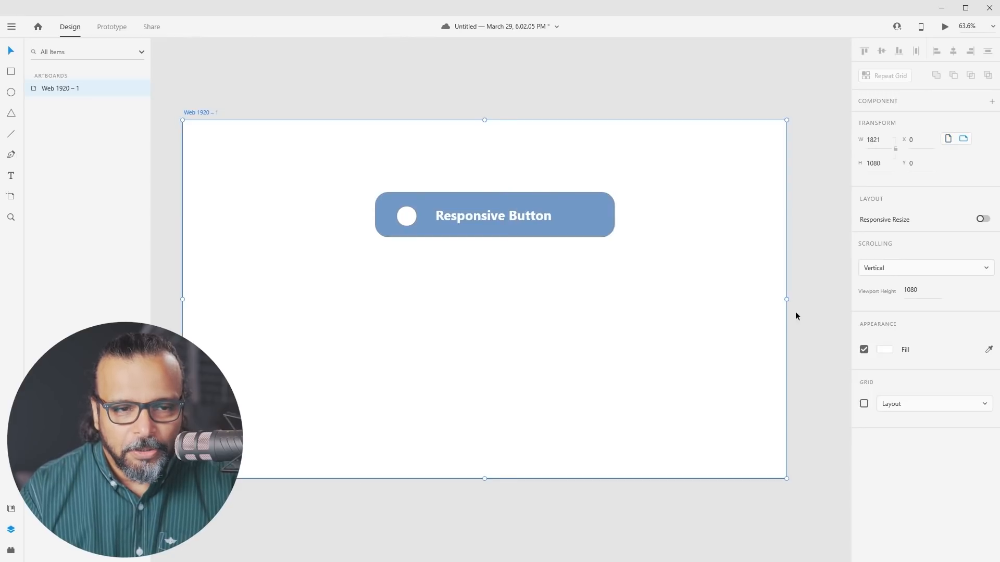
key("ctrl+z")
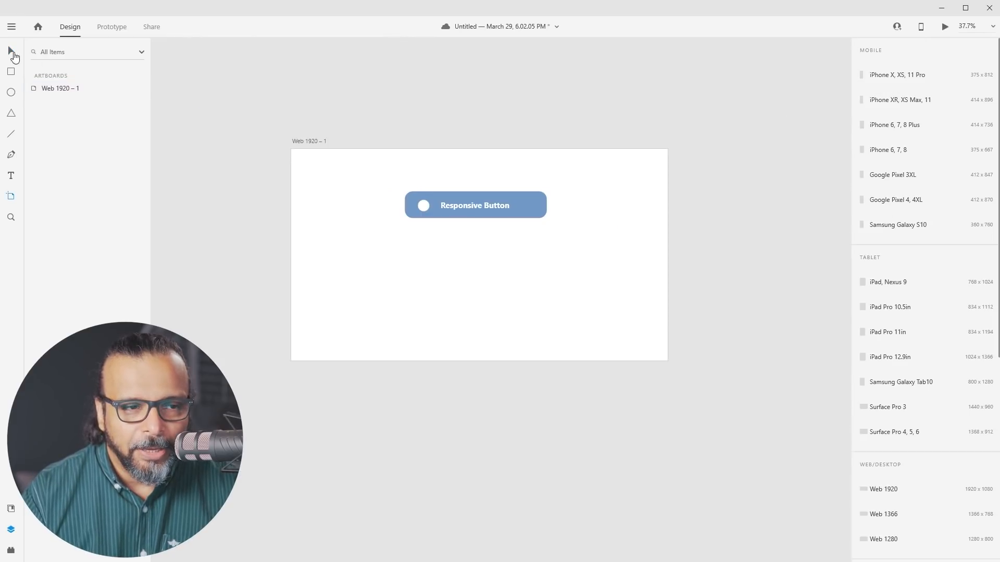
Turn on Responsive Resize for the Web 1920 – 1 artboard and move the grouped button to about X 532, Y 206.
left_click(12, 52)
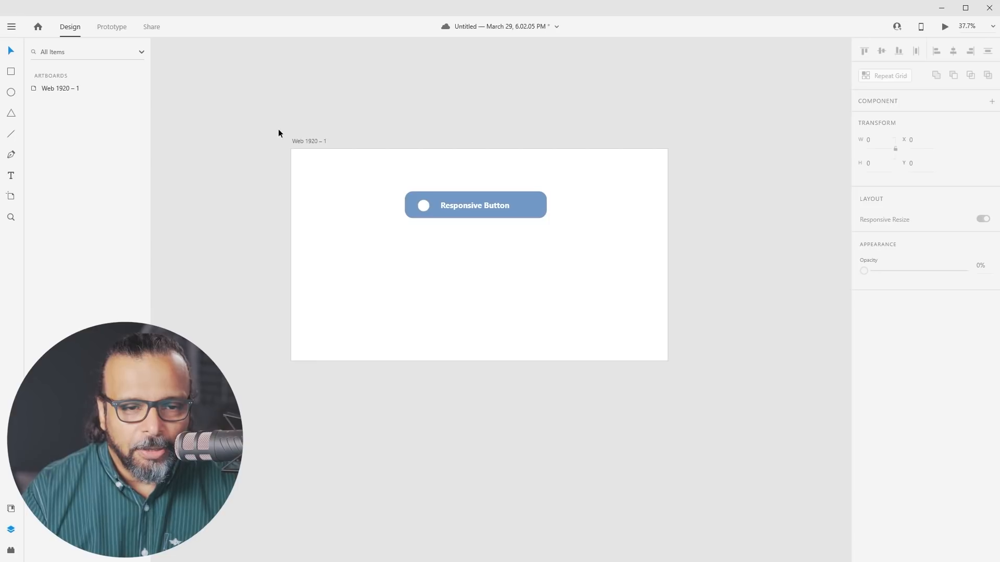
left_click(305, 139)
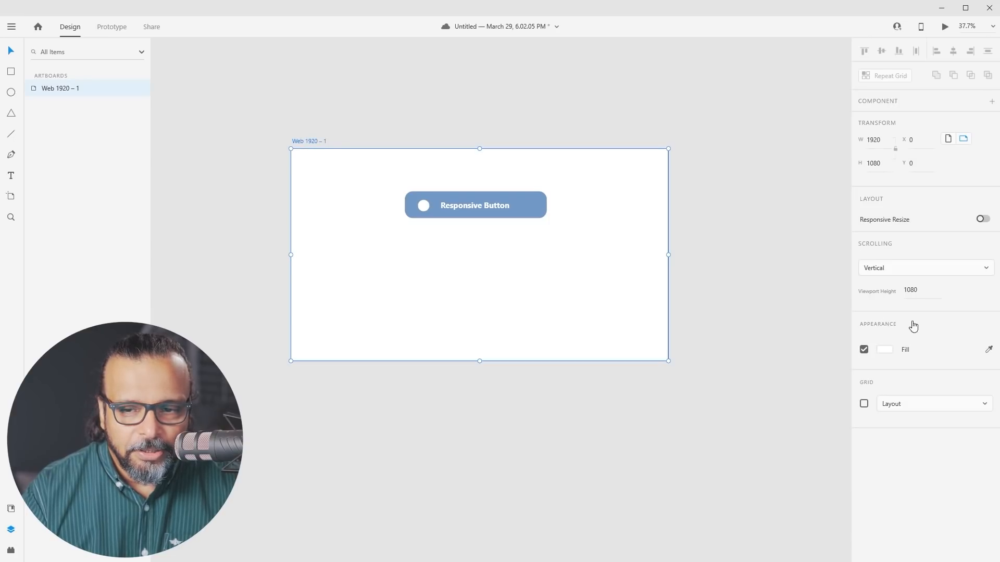
left_click(983, 219)
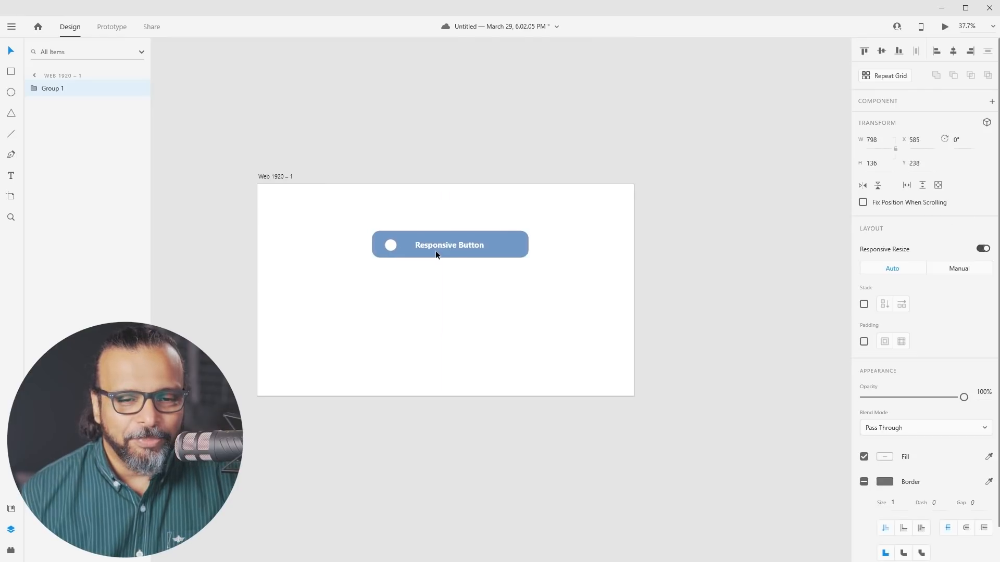
left_click_drag(436, 251, 425, 245)
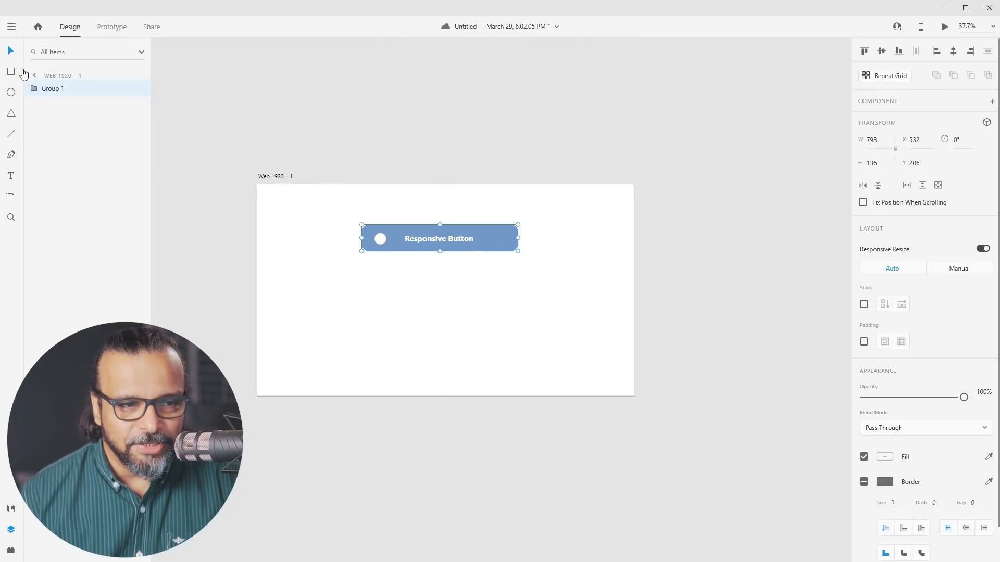
Try resizing the Web 1920 – 1 artboard from its lower-right corner with Responsive Resize on.
left_click(280, 176)
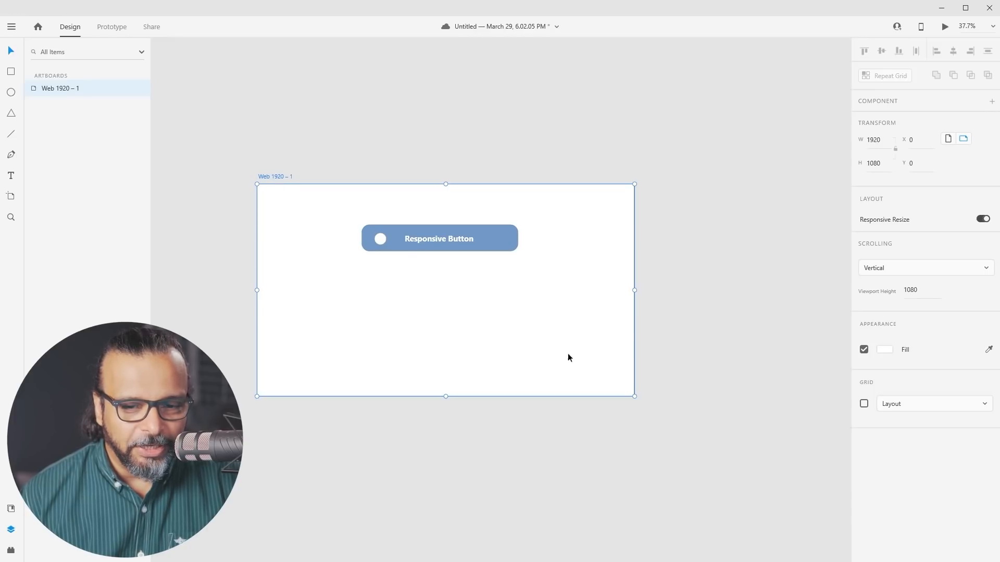
left_click_drag(635, 396, 657, 365)
key("ctrl+z")
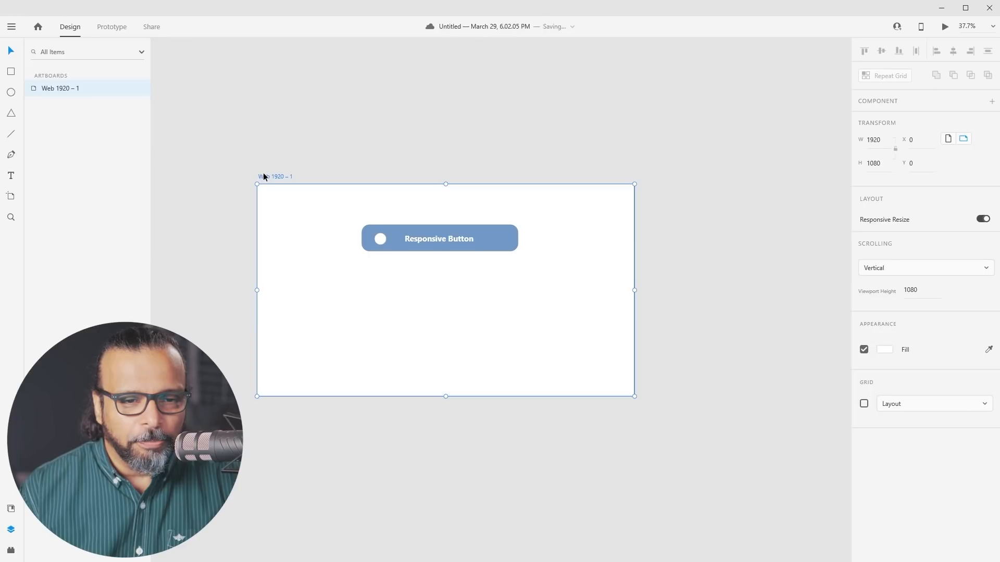
Duplicate the artboard to the right of the original at about X 2021 and narrow the copy to about 624 wide.
left_click_drag(264, 177, 660, 180)
left_click_drag(736, 269, 401, 248)
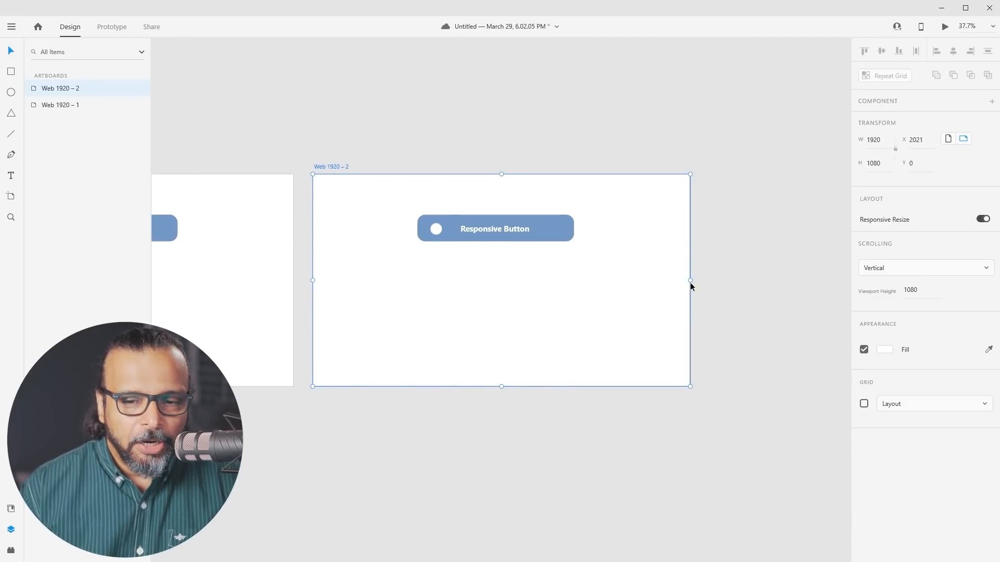
left_click_drag(690, 281, 435, 304)
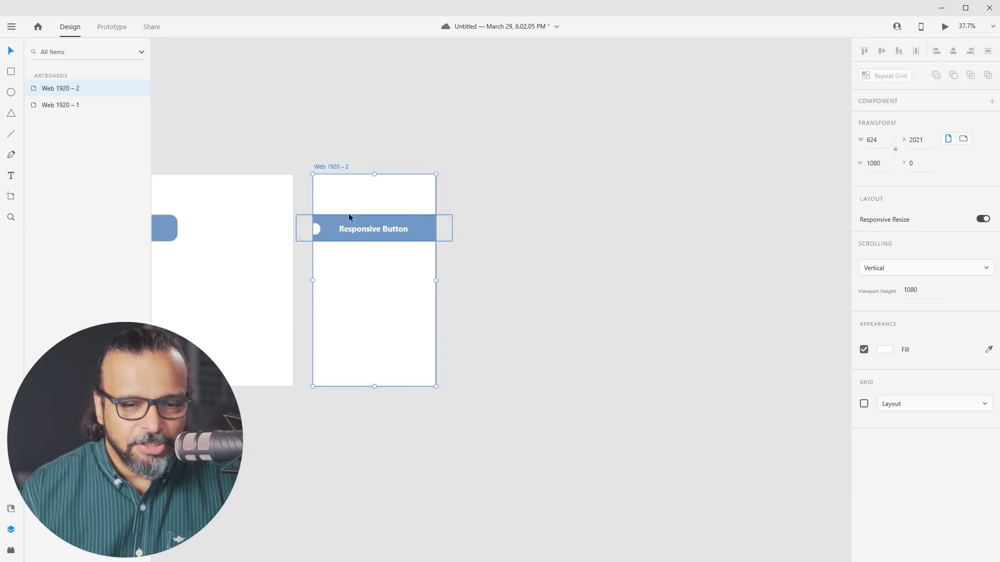
Try widening the Web 1920 – 2 artboard from its right edge to about 1864 and 2137 wide.
left_click_drag(436, 281, 678, 277)
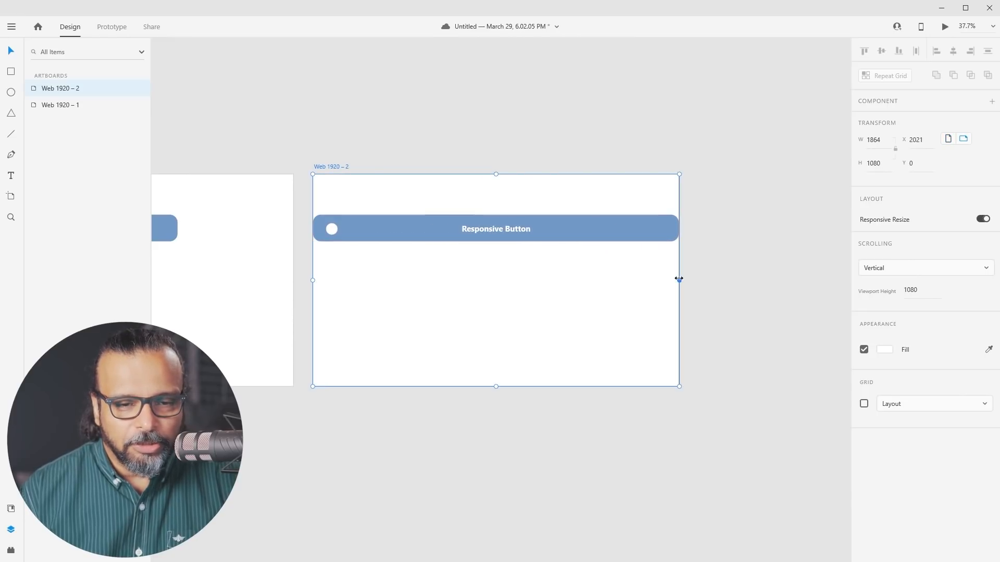
key("ctrl+z")
left_click_drag(436, 280, 732, 273)
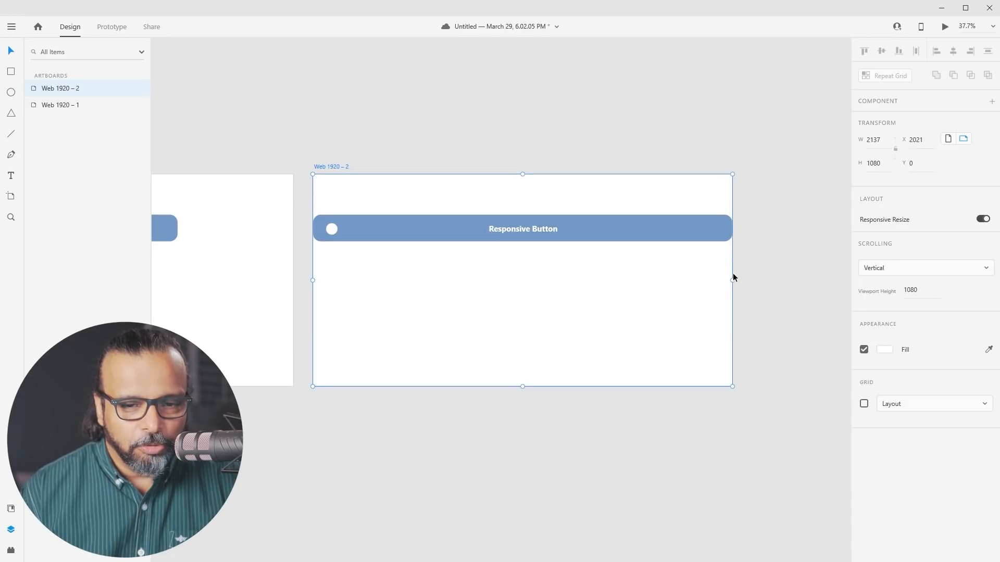
key("ctrl+z")
Test a slight narrowing of the Web 1920 – 1 artboard, and undo back past the narrowing of the Web 1920 – 2 artboard.
left_click_drag(276, 266, 674, 250)
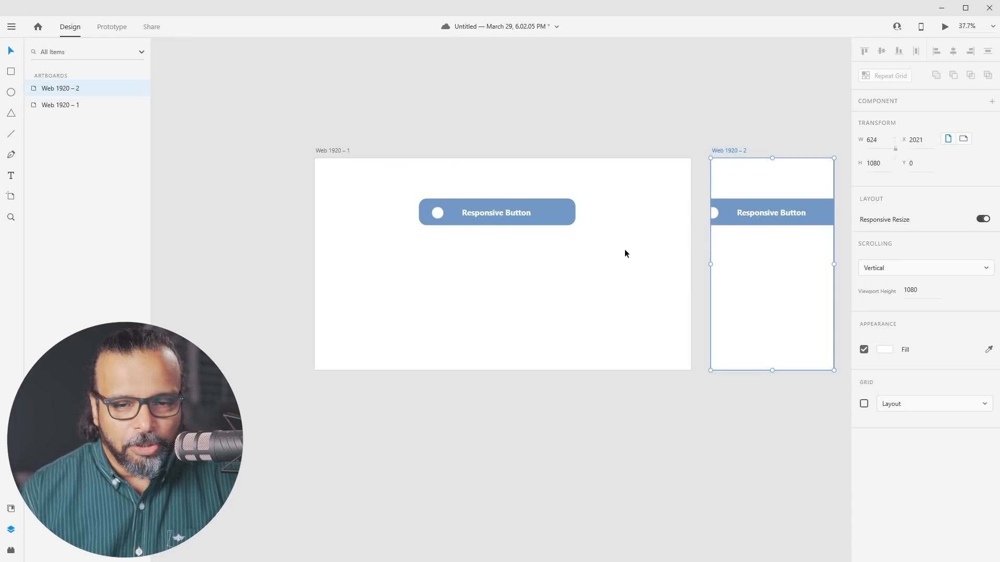
left_click(623, 249)
left_click(336, 151)
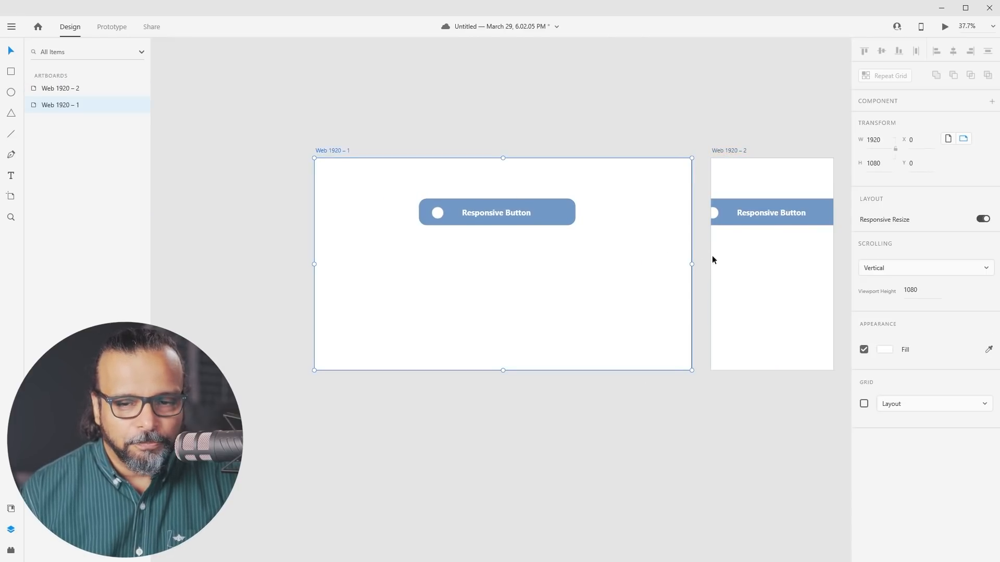
mouse_move(690, 264)
left_mouse_down()
mouse_move(438, 270)
mouse_move(680, 252)
left_mouse_up()
key("ctrl+z")
key("ctrl+z")
left_click_drag(763, 278, 475, 284)
left_click(516, 289)
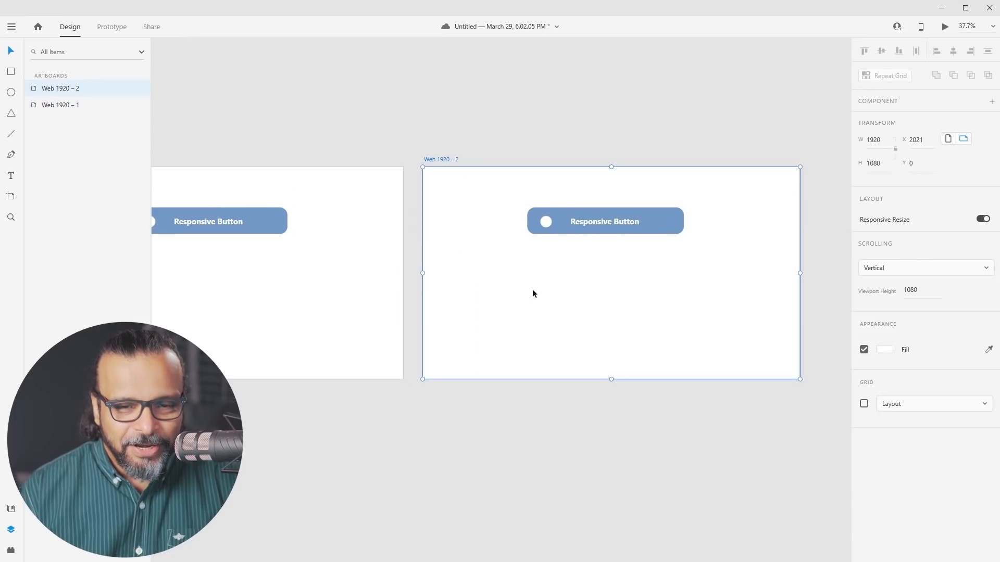
Move the grouped button on Web 1920 – 2 to about X 537, Y 134 and set its Responsive Resize to Manual with Fix Width.
left_click(645, 229)
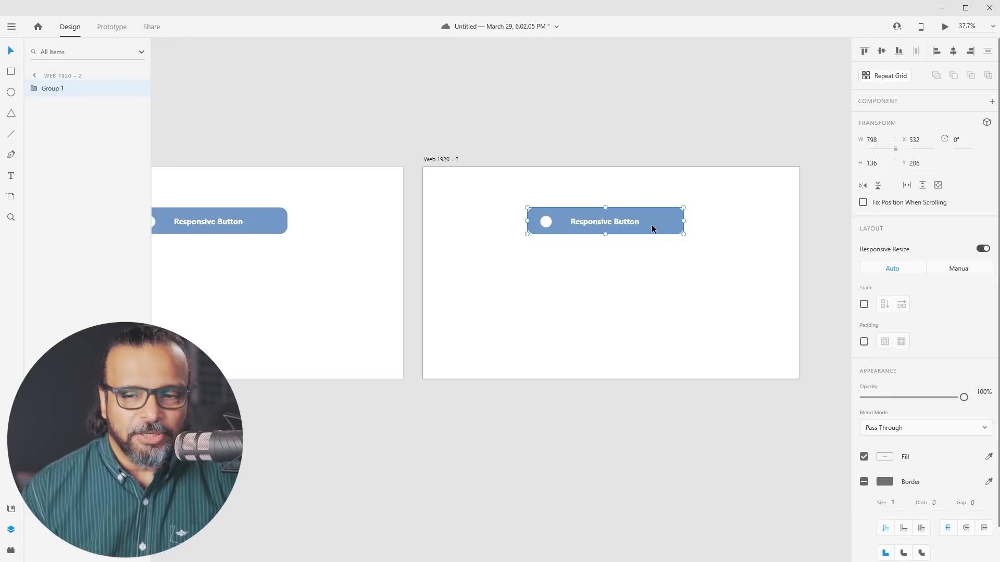
left_click_drag(613, 224, 614, 210)
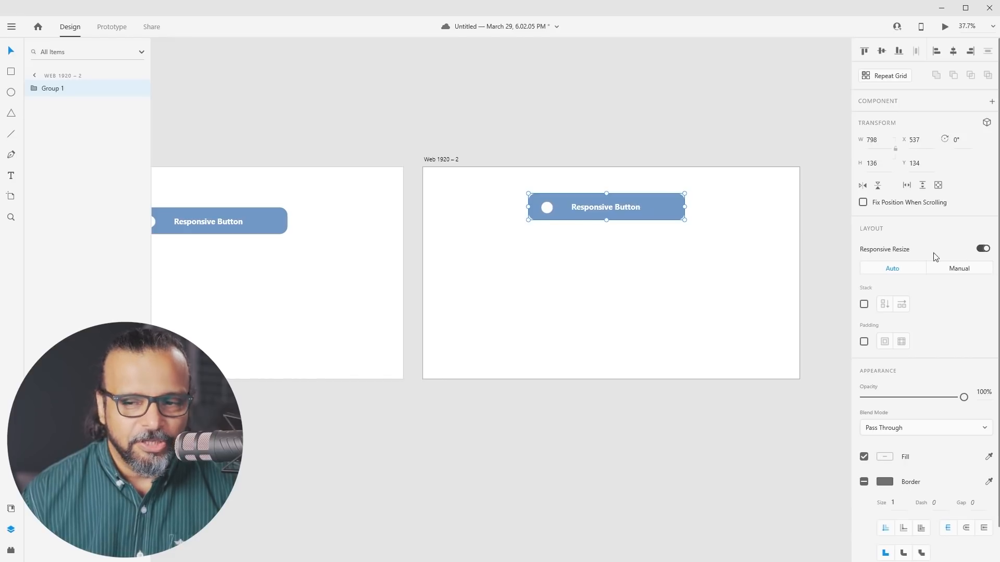
left_click(968, 270)
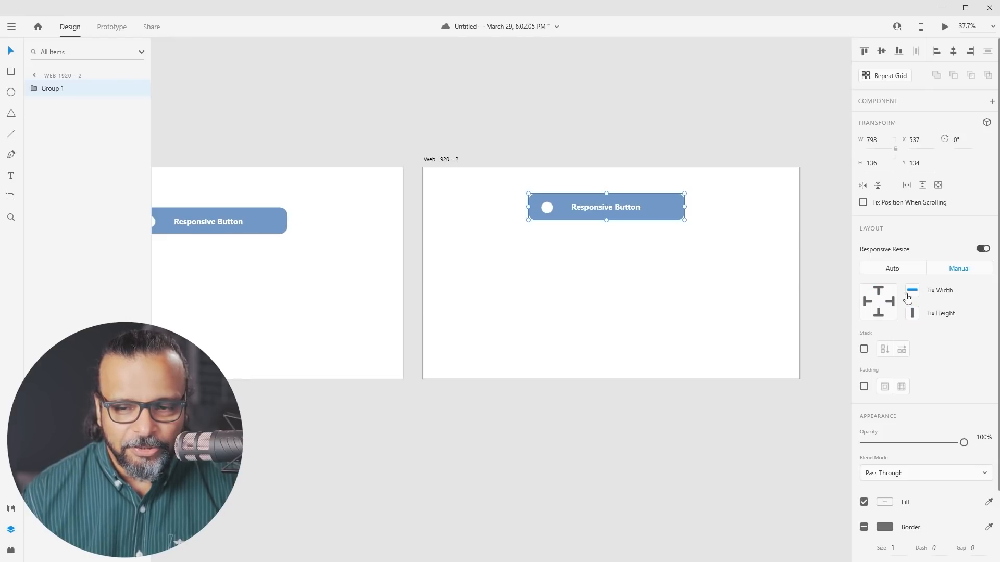
Narrow the Web 1920 – 2 artboard from its right edge to about 1497 wide.
left_click(439, 161)
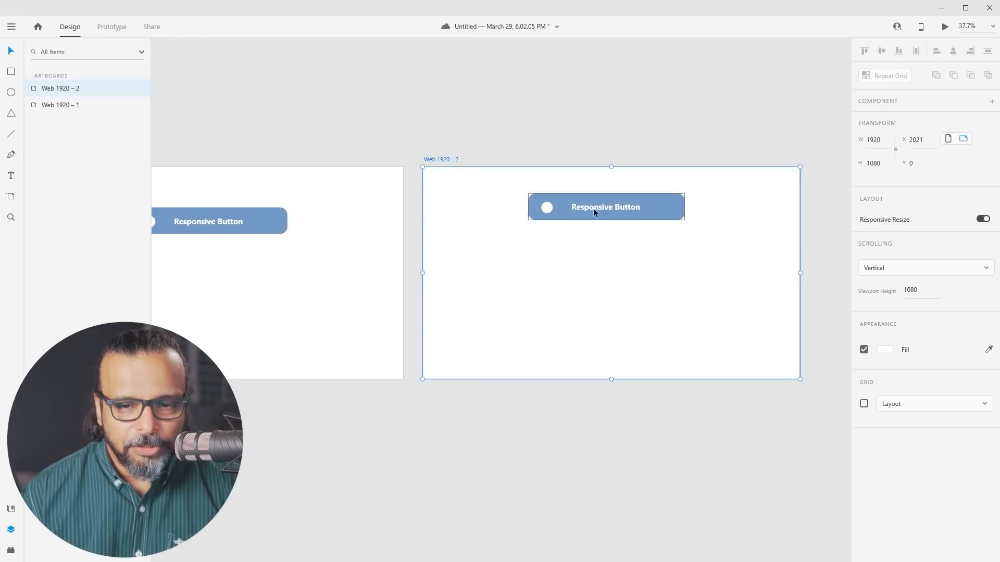
left_click_drag(801, 272, 717, 252)
Try narrowing the Web 1920 – 1 artboard to about 589 wide and widening it to about 1784 for comparison.
left_click_drag(339, 263, 547, 260)
left_click(265, 156)
left_click_drag(615, 270, 584, 266)
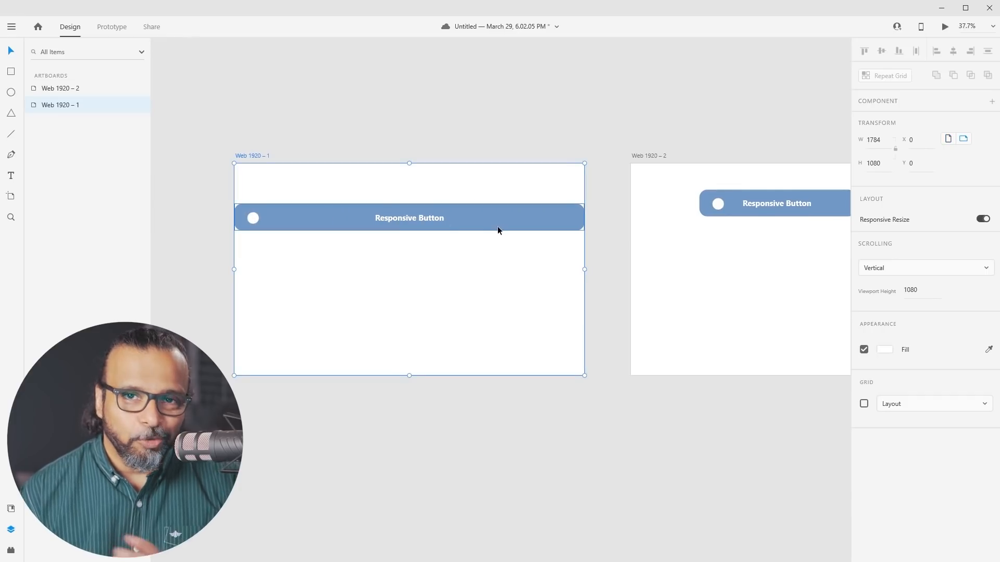
key("ctrl+z")
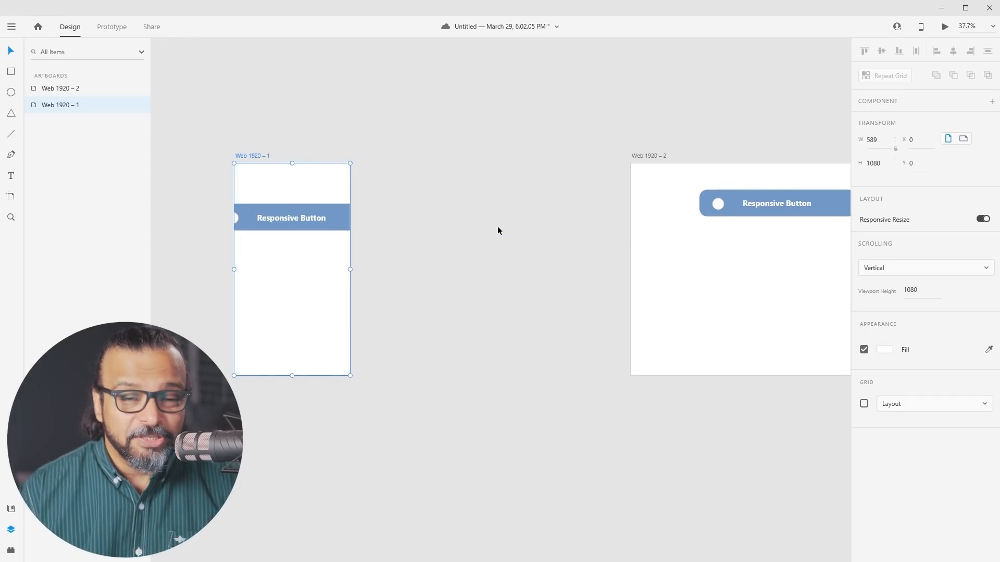
key("ctrl+z")
Turn on Fix Height for the grouped button on Web 1920 – 2 and place it about 674 wide at about X 29, Y 912.
left_click_drag(786, 263, 551, 254)
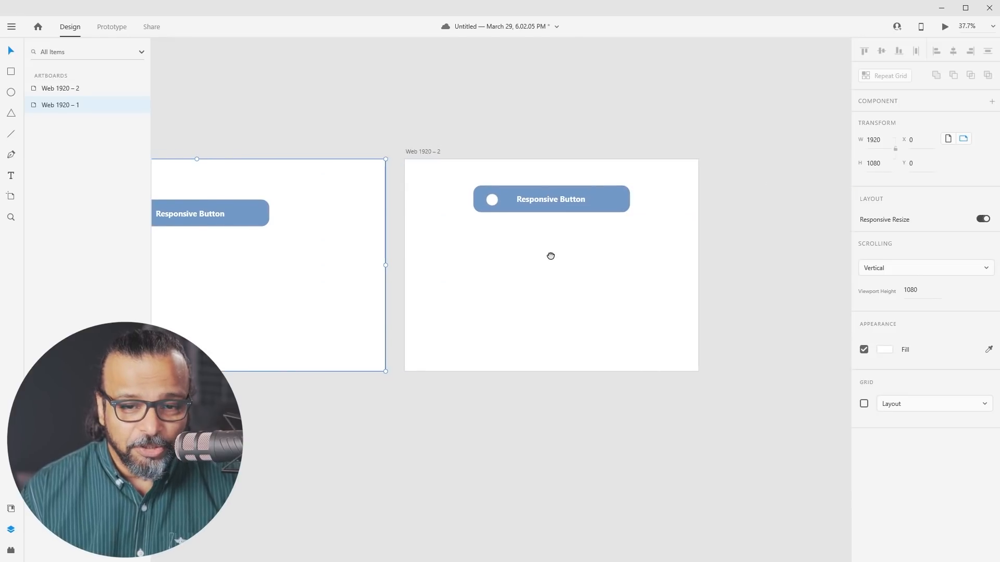
left_click(564, 197)
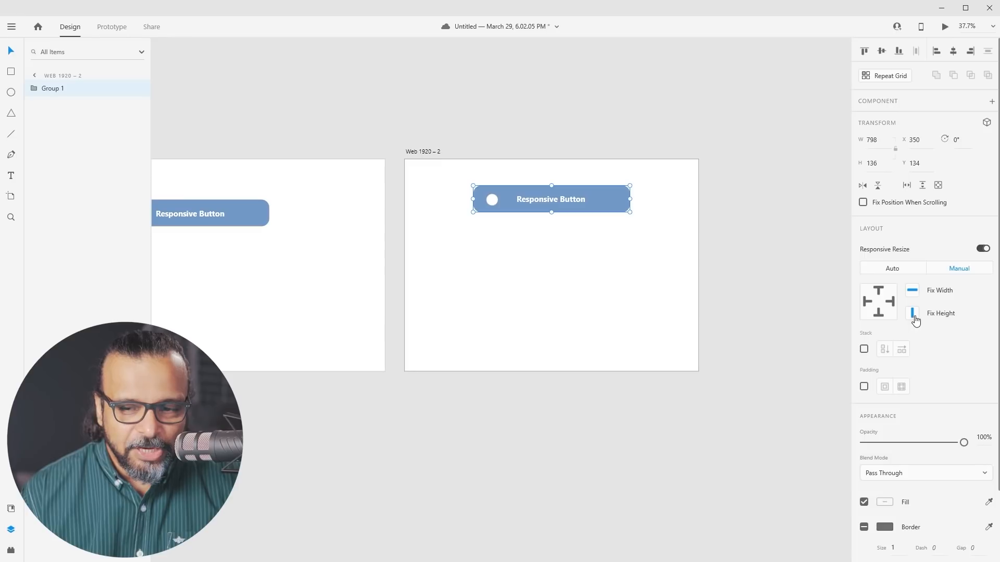
left_click_drag(607, 204, 596, 212)
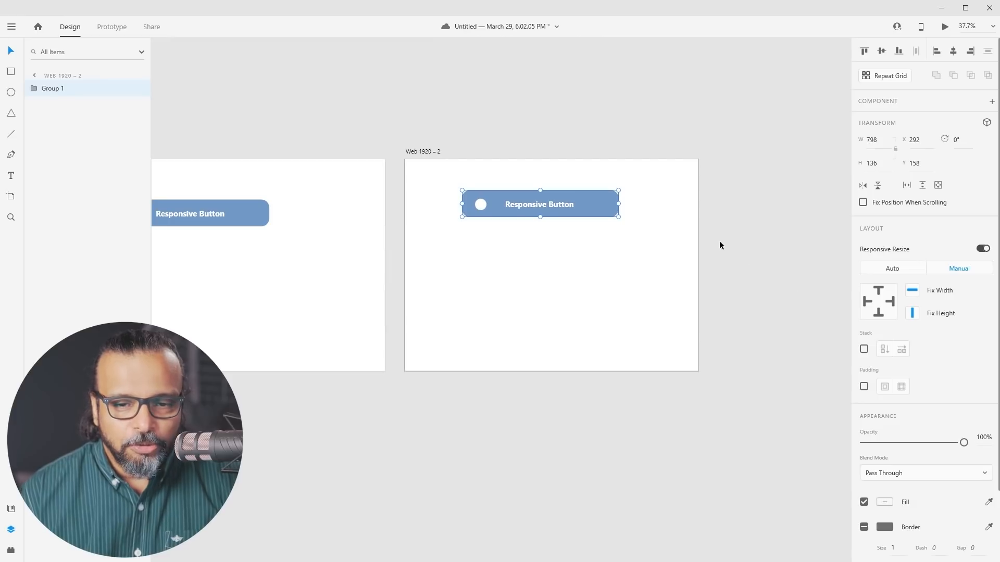
left_click_drag(620, 205, 504, 358)
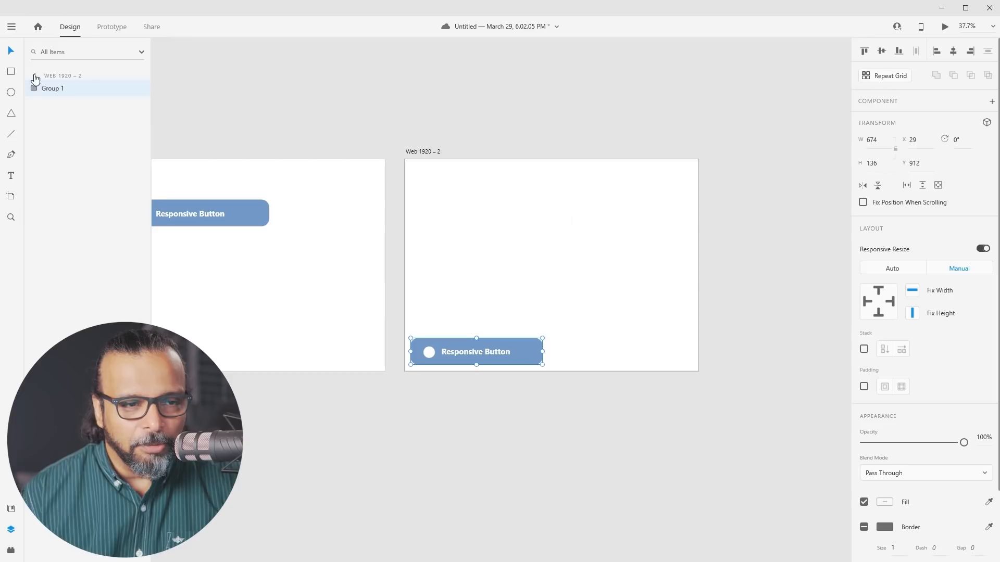
Try widening the Web 1920 – 2 artboard from its right edge with the button in its lower-left corner.
left_click(430, 152)
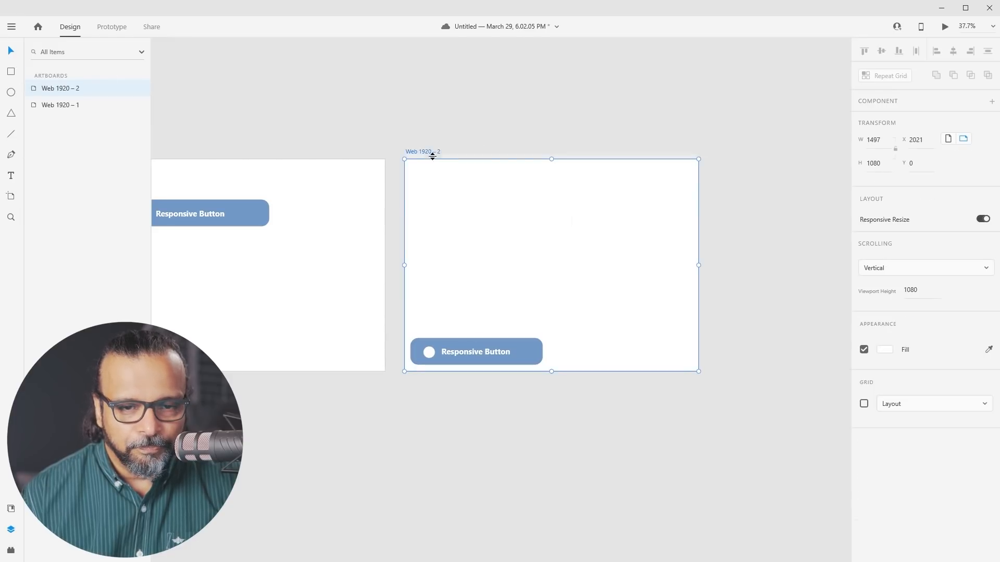
left_click_drag(698, 266, 757, 250)
key("ctrl+z")
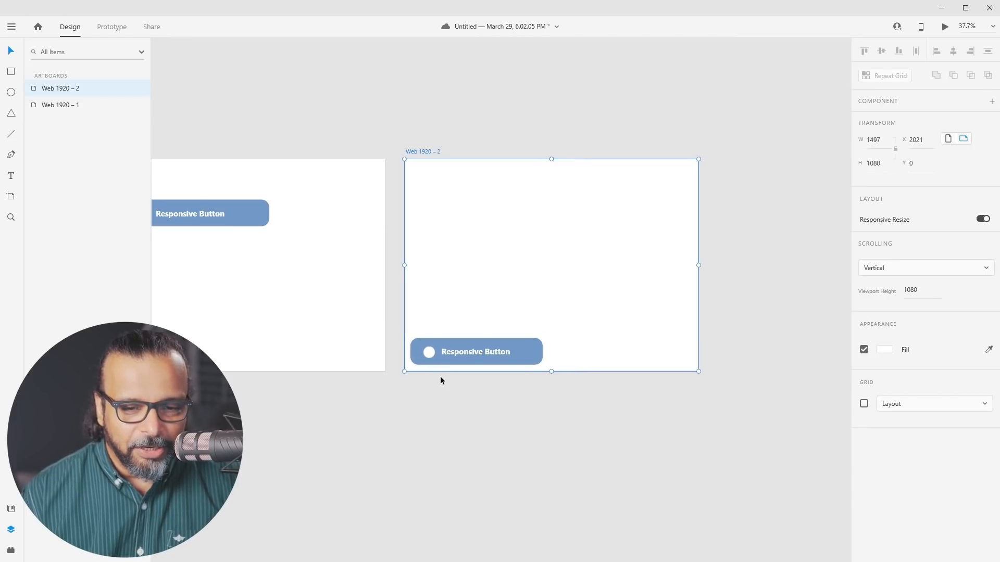
Pin the grouped button on Web 1920 – 2 to the artboard's left and bottom edges.
scroll(439, 375, "up", 3)
left_click_drag(654, 301, 549, 325)
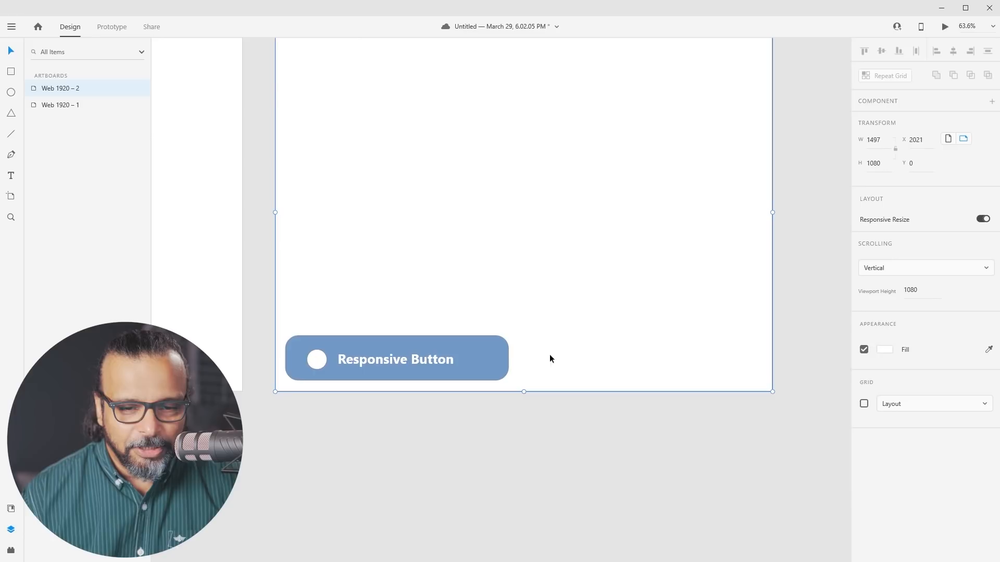
left_click(455, 364)
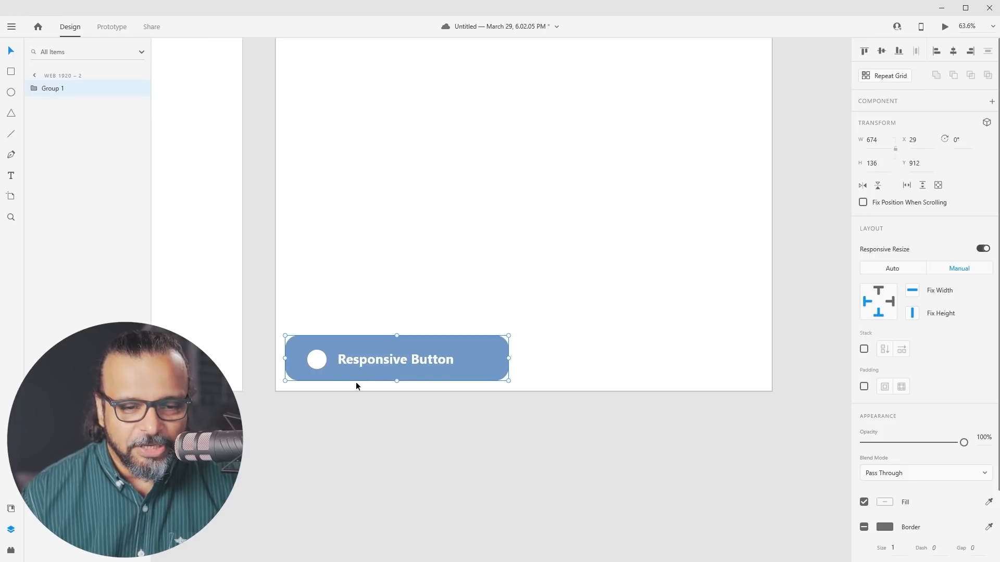
Narrow the Web 1920 – 2 artboard to about 1354 and further to about 1034 wide to test the pinned button.
scroll(408, 288, "down", 3)
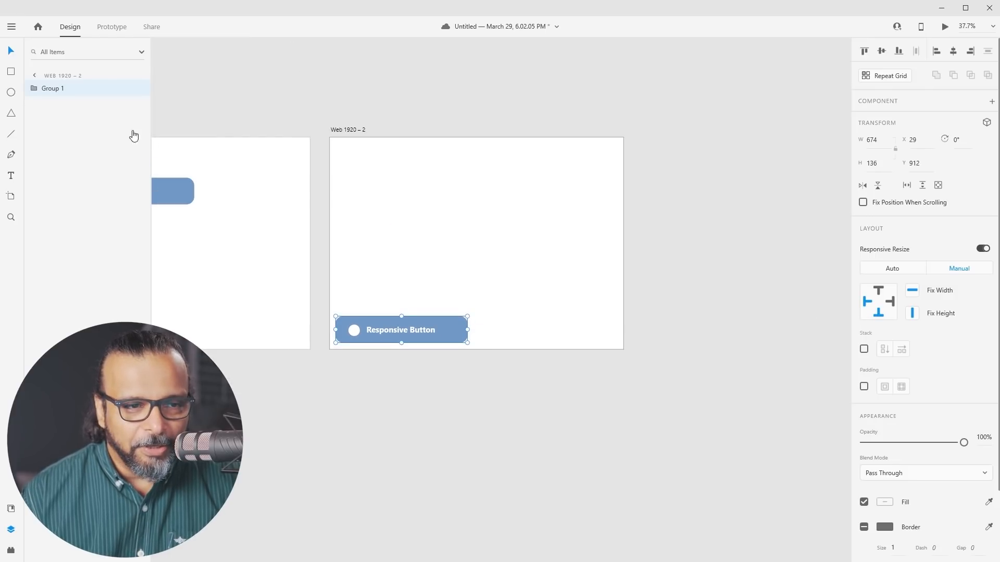
left_click(355, 131)
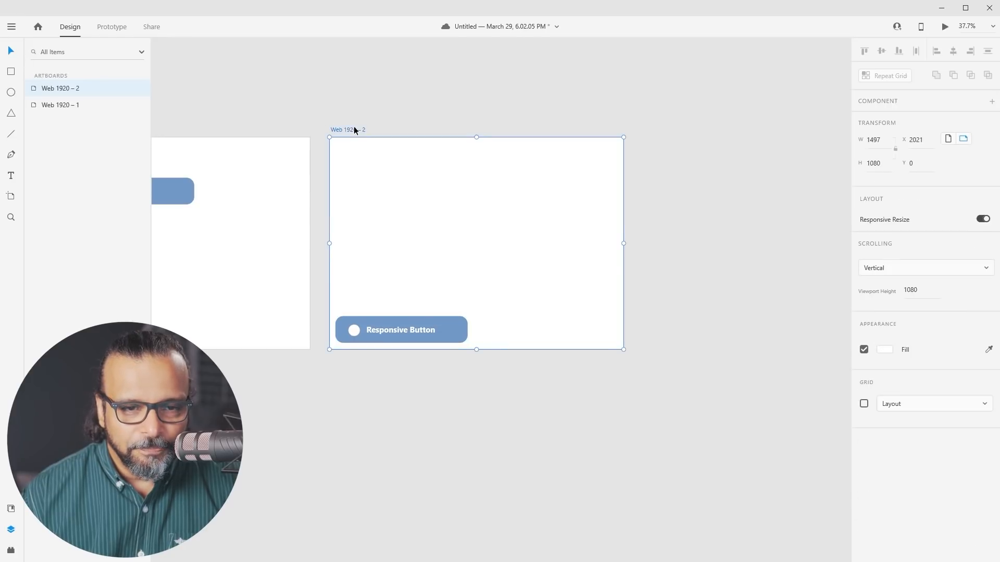
left_click_drag(624, 244, 594, 242)
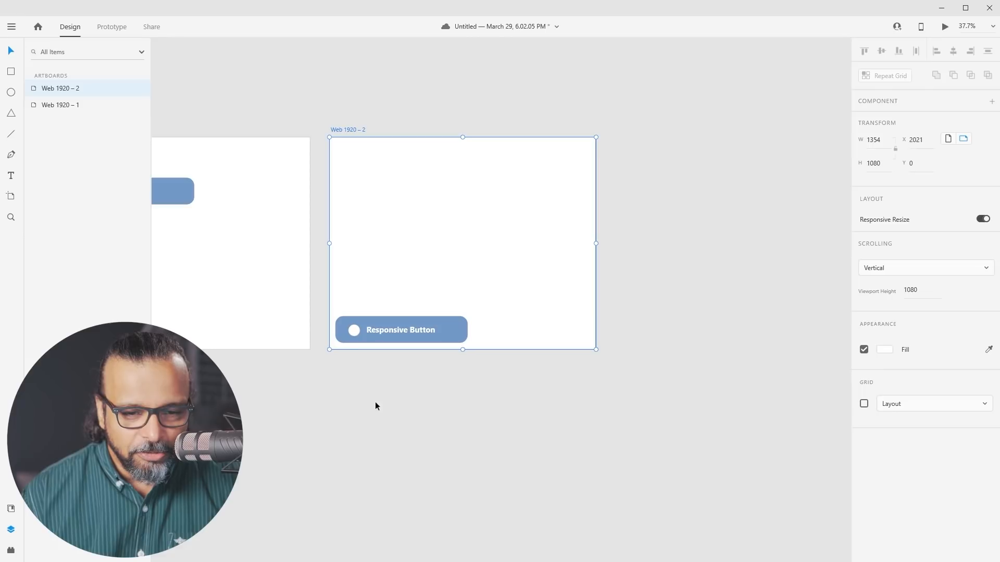
scroll(397, 363, "up", 5)
left_click_drag(678, 287, 643, 314)
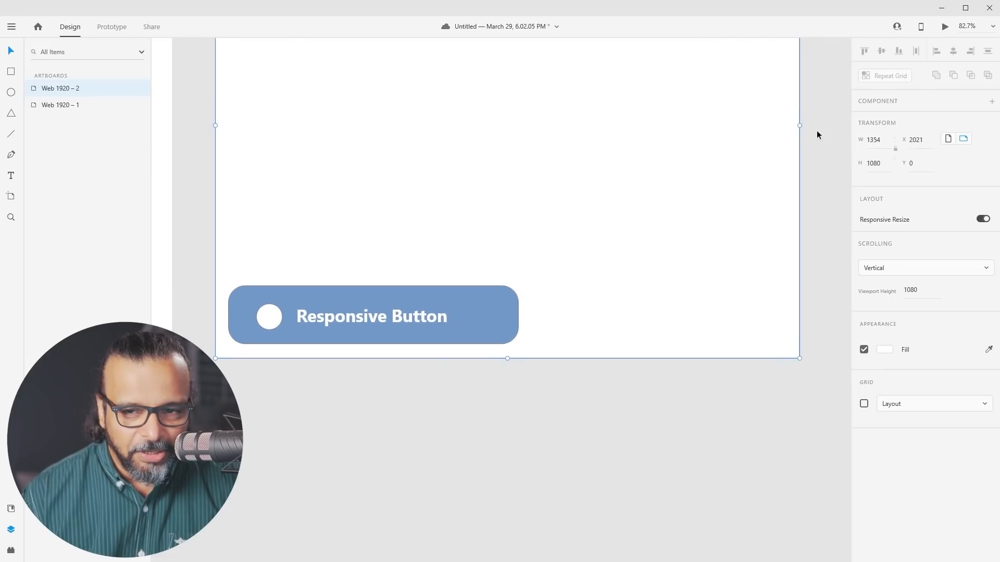
left_click_drag(799, 126, 662, 147)
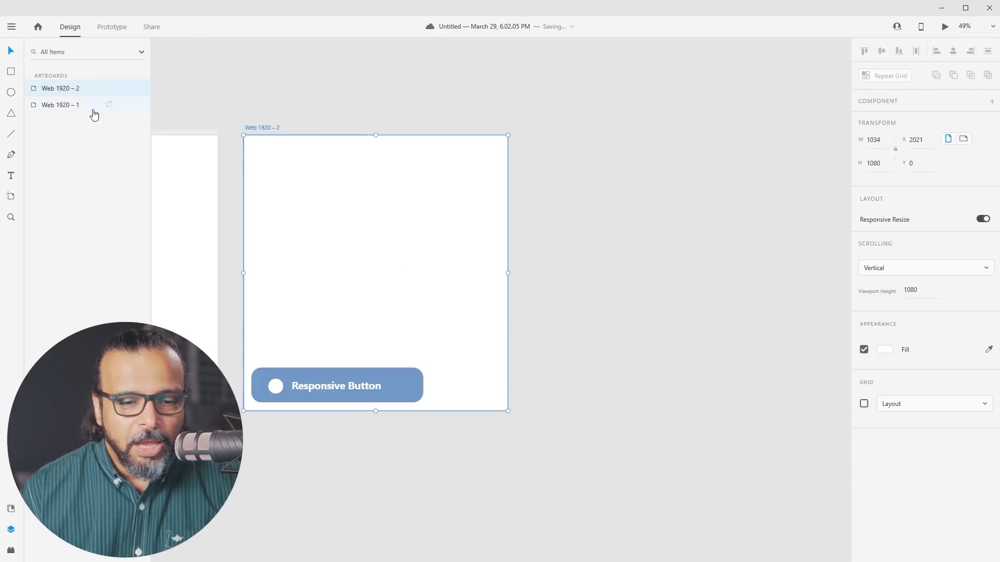
Delete the grouped button from both artboards and remove the Web 1920 – 2 artboard.
left_click(358, 382)
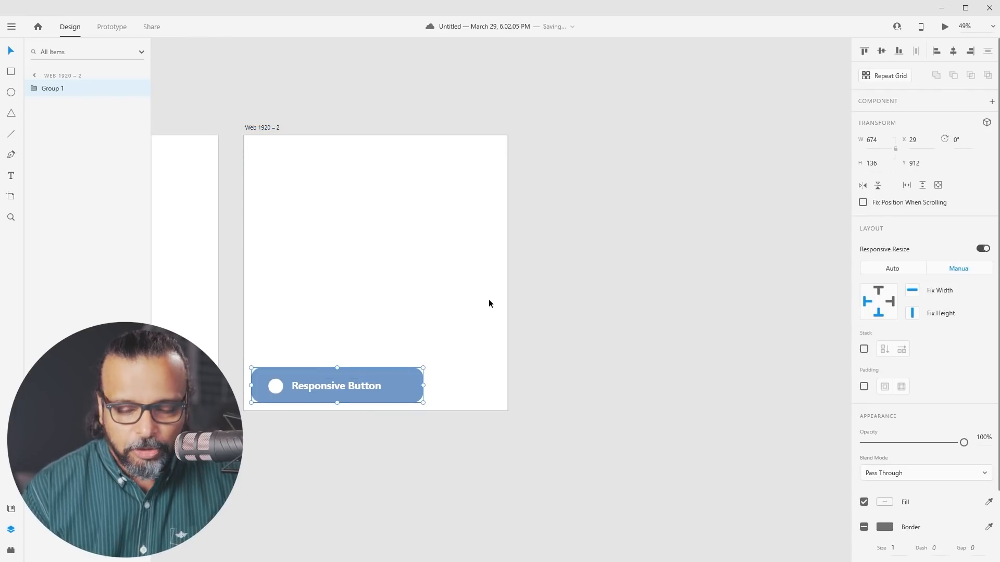
key("Delete")
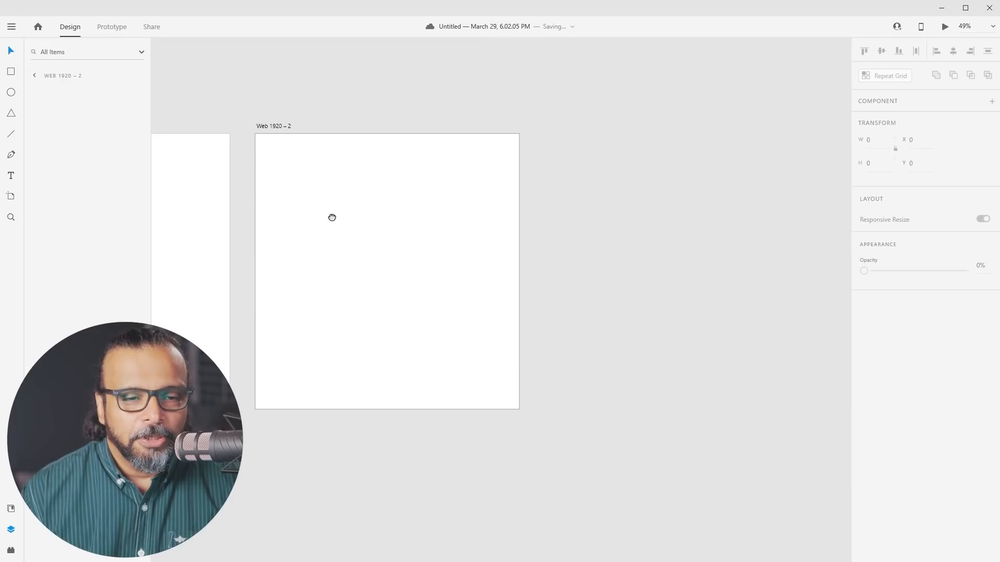
key("ctrl+z")
key("Delete")
left_click_drag(350, 225, 424, 222)
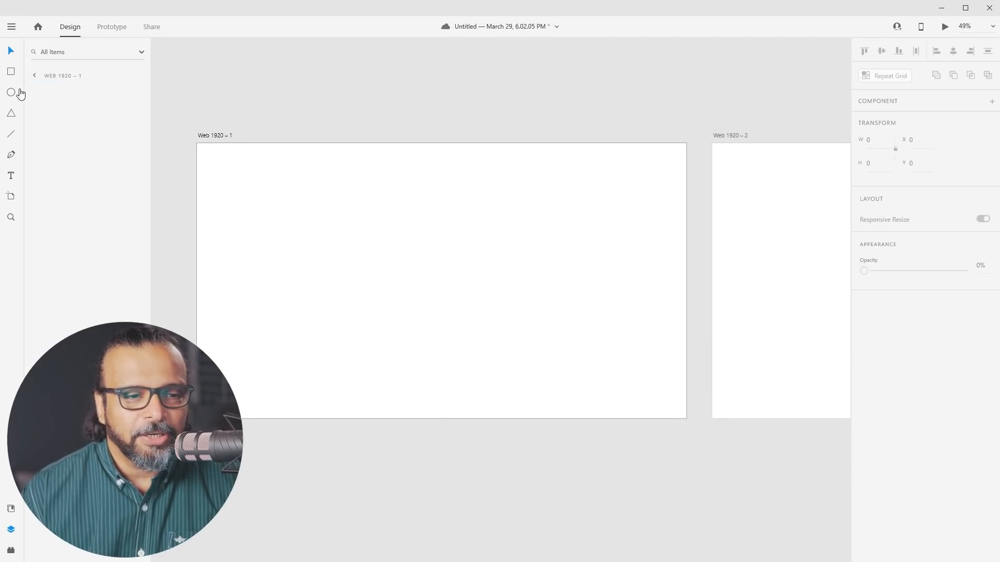
left_click(738, 136)
key("Delete")
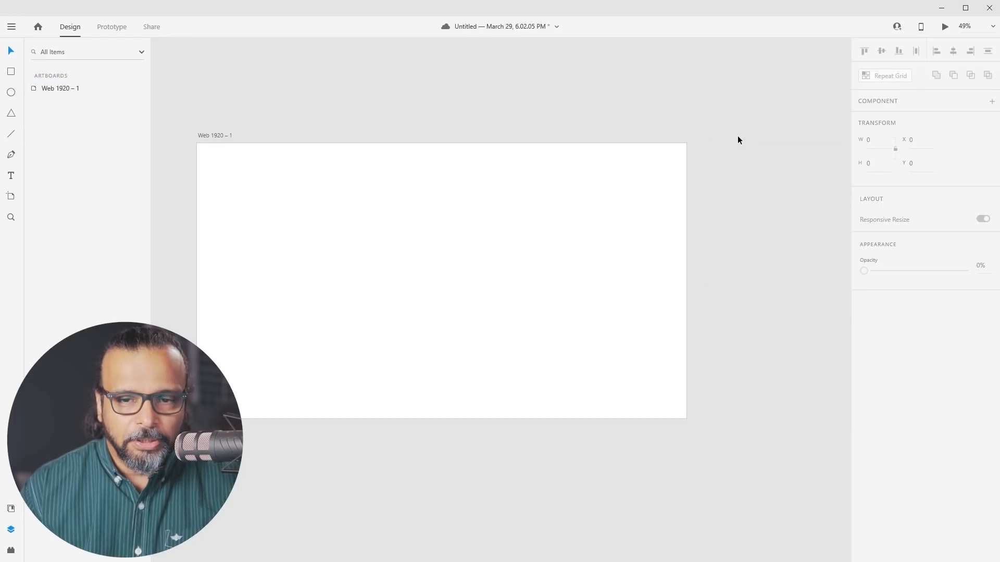
Draw a 1920 × 96 rectangle across the top of the Web 1920 – 1 artboard and fill it with a muted red.
left_click(11, 72)
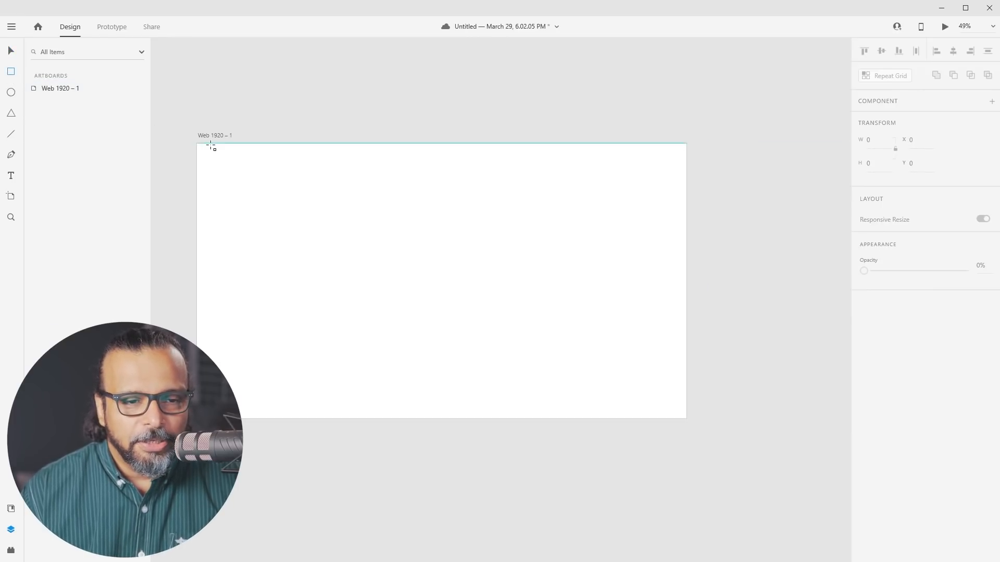
left_click_drag(197, 143, 685, 168)
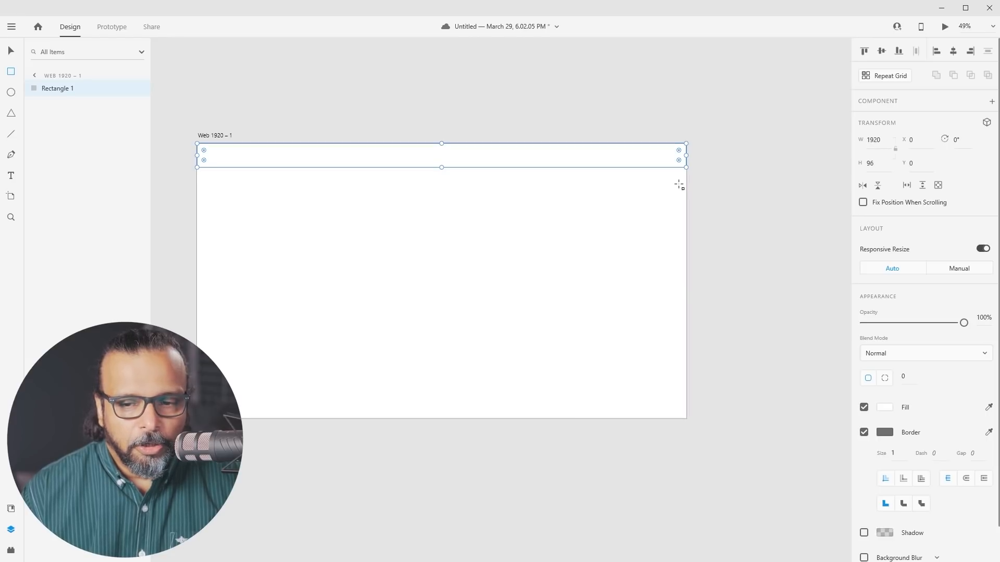
left_click(883, 409)
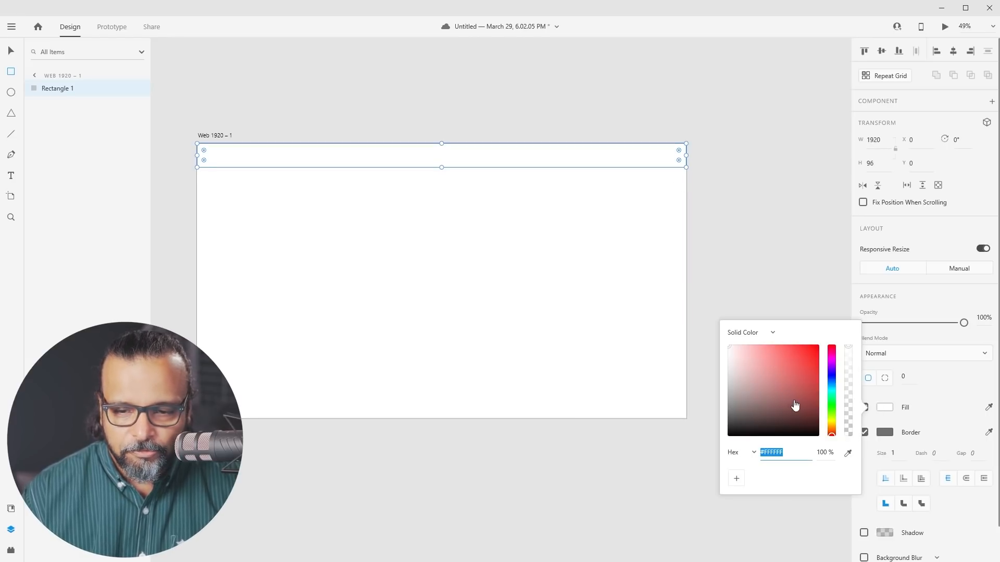
left_click_drag(832, 405, 830, 425)
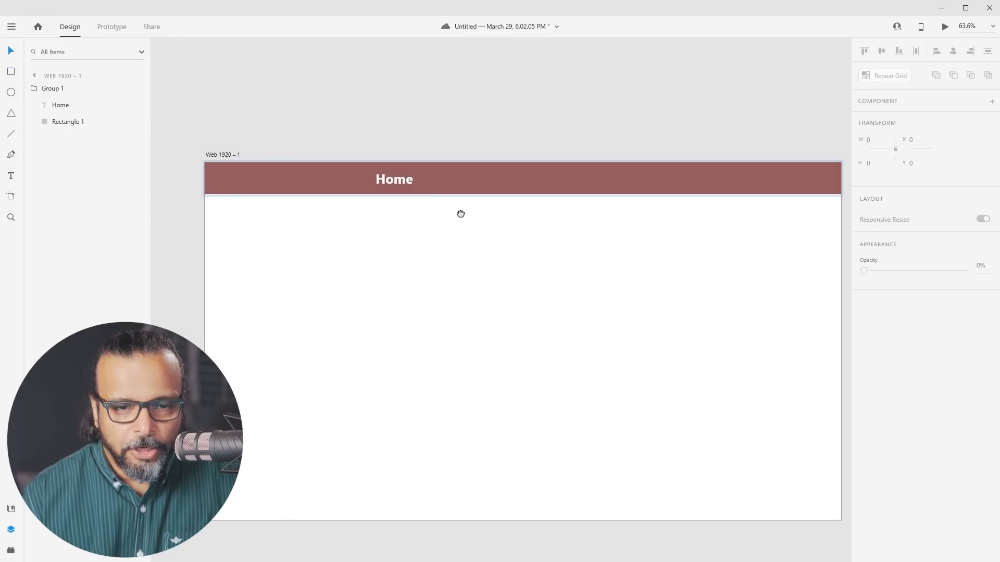
Replace the Home text on the header bar with "Menu".
double_click(400, 180)
double_click(400, 179)
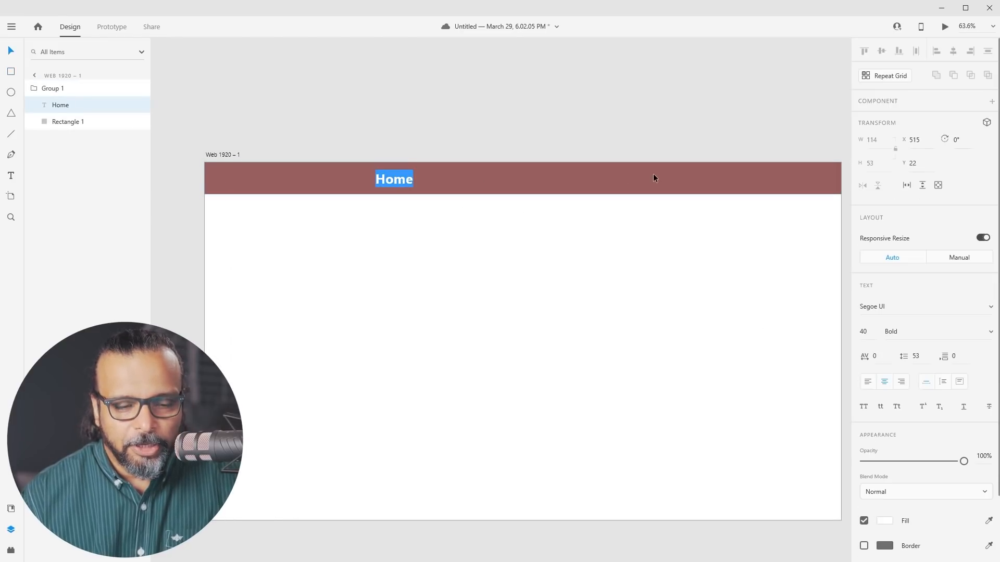
type("M")
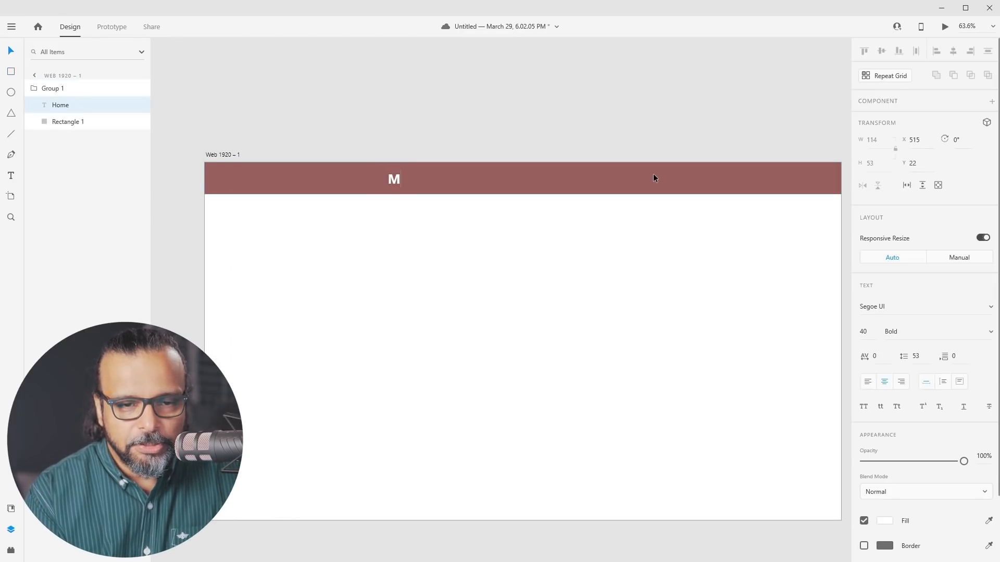
type("enu")
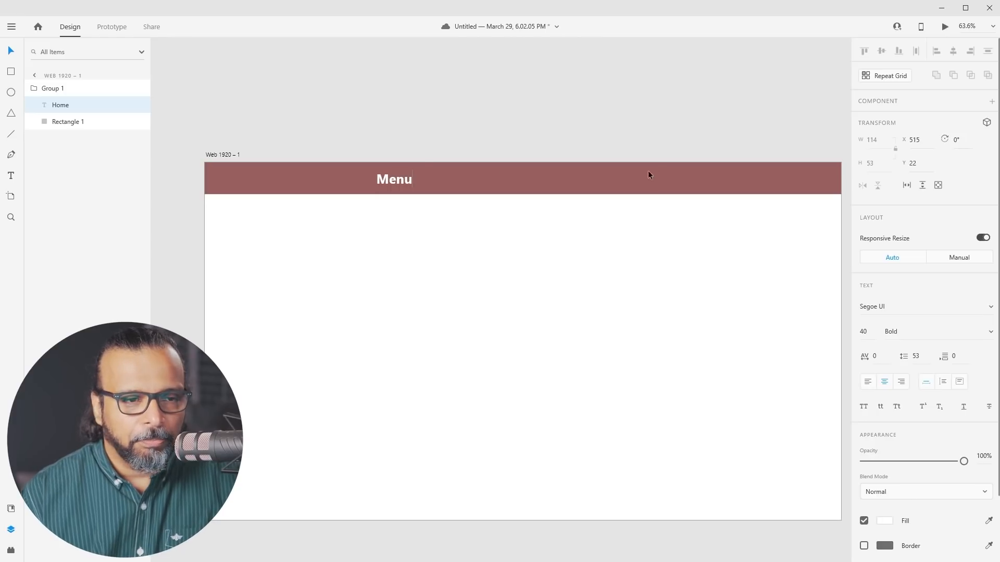
Move the Menu text along the header bar to its right end, at about X 1791, Y 22.
left_click(11, 50)
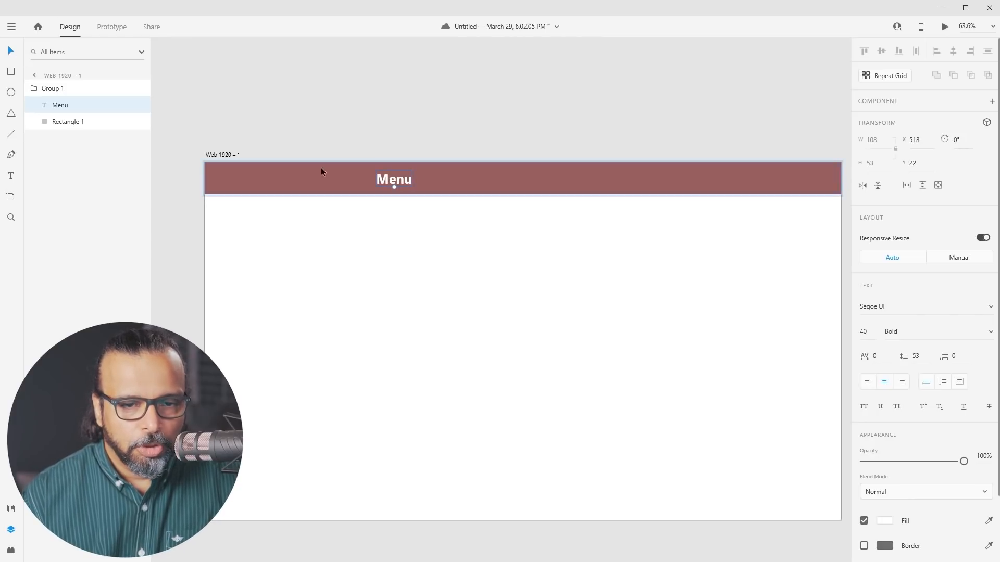
left_click_drag(377, 179, 817, 186)
scroll(786, 213, "down", 1)
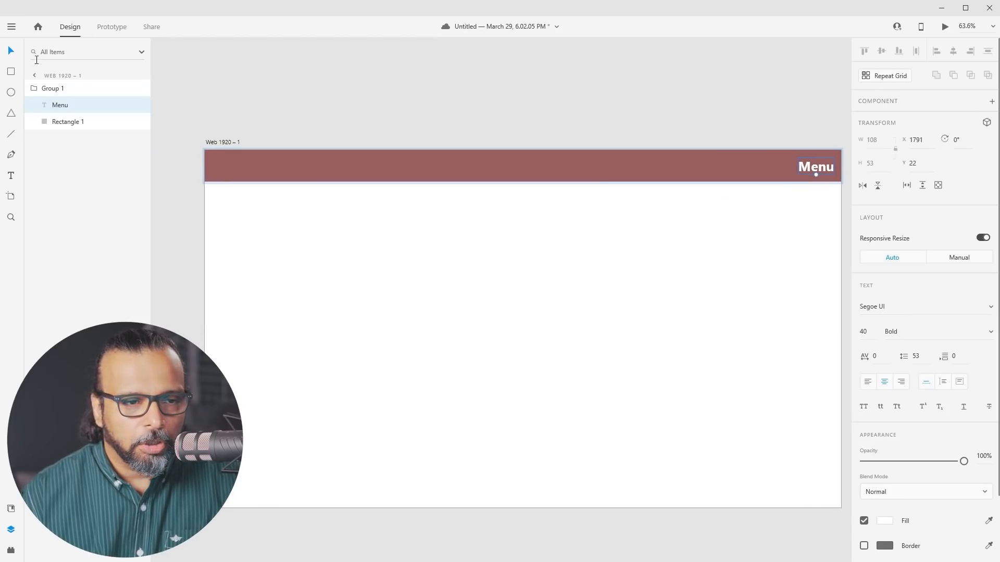
Draw a white circle about 61 px wide at the header bar's left end and add two overlapping copies beside it.
left_click_drag(214, 157, 234, 177)
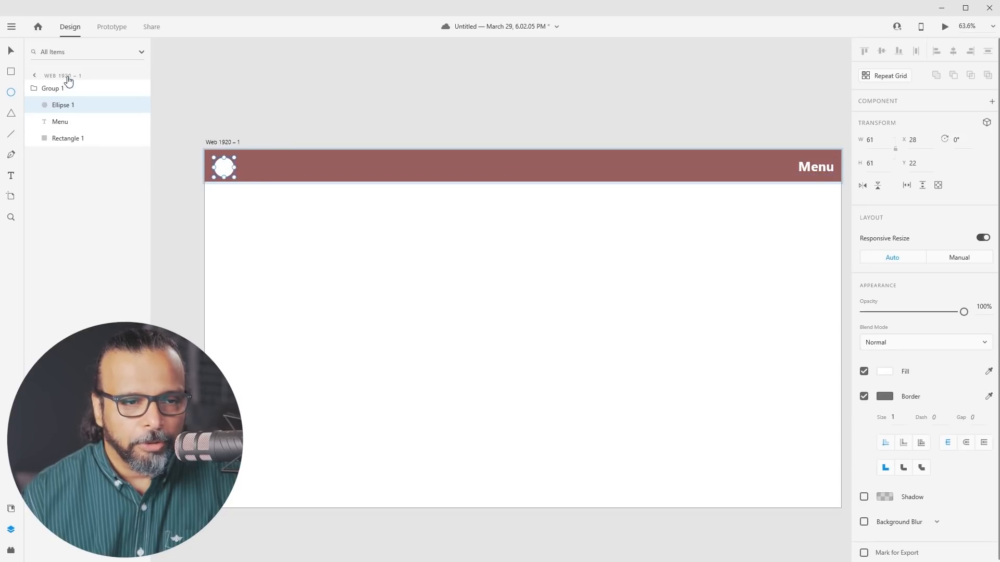
left_click(9, 52)
scroll(220, 173, "up", 5)
left_click_drag(239, 162, 248, 160)
key("ctrl+d")
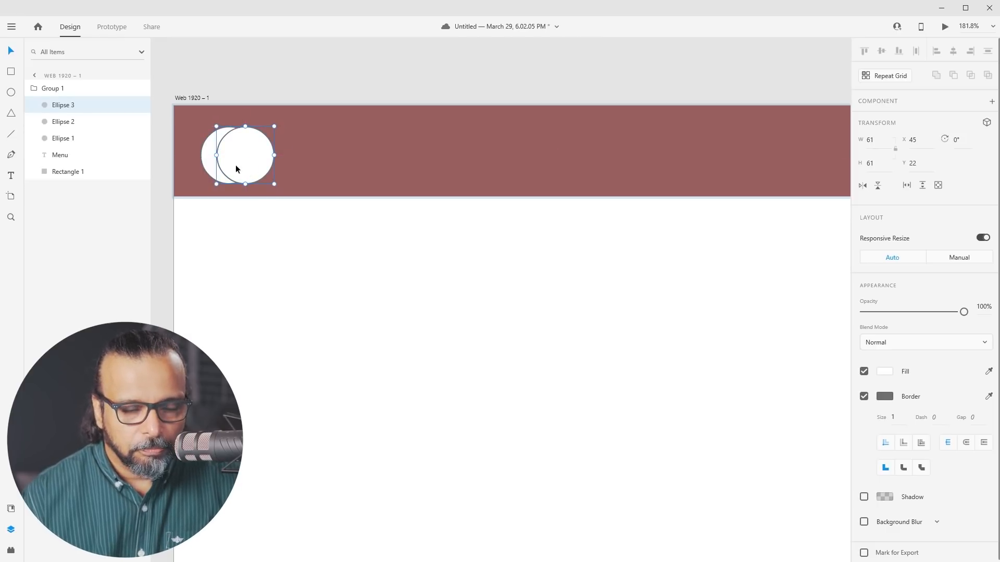
left_click_drag(245, 165, 267, 163)
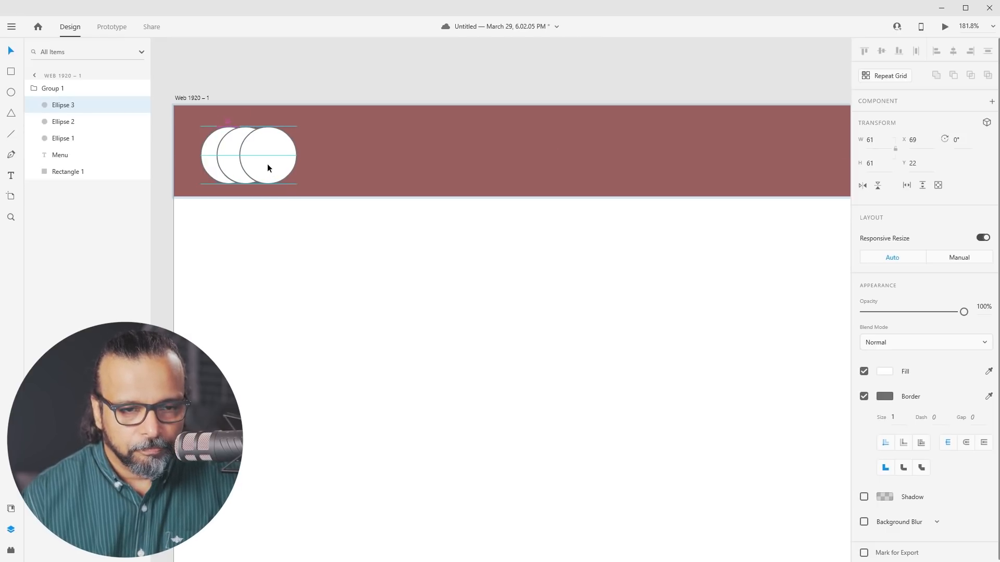
left_click(272, 240)
left_click(226, 166)
left_click(242, 209)
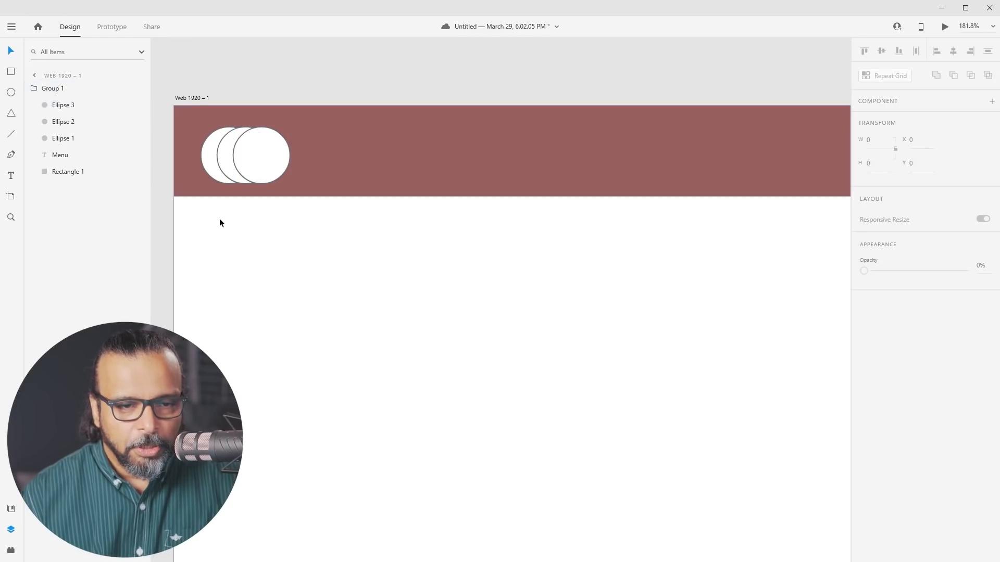
scroll(220, 218, "down", 5)
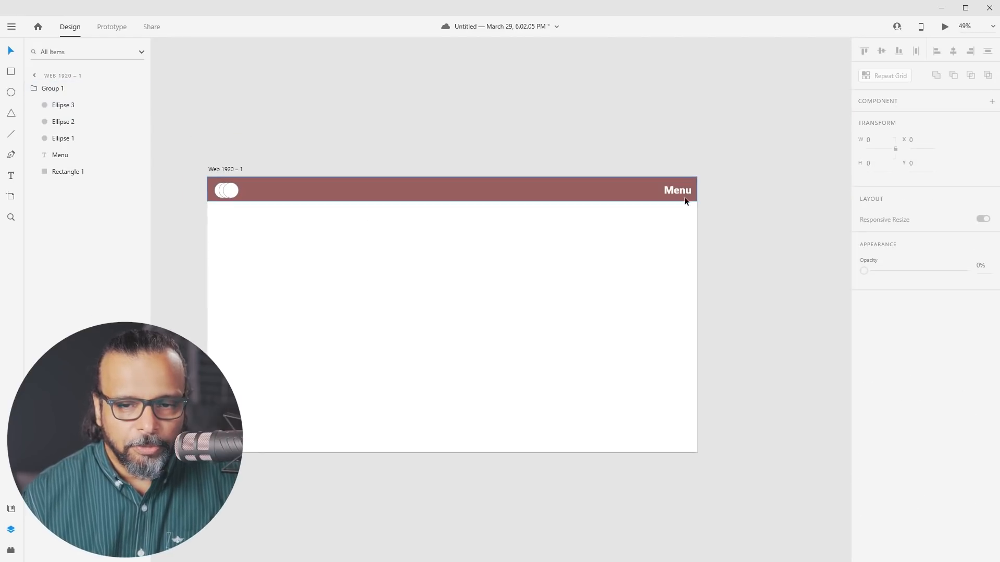
Group all the header elements: the bar, the three circles and the Menu text.
left_click(683, 190)
left_click(444, 221)
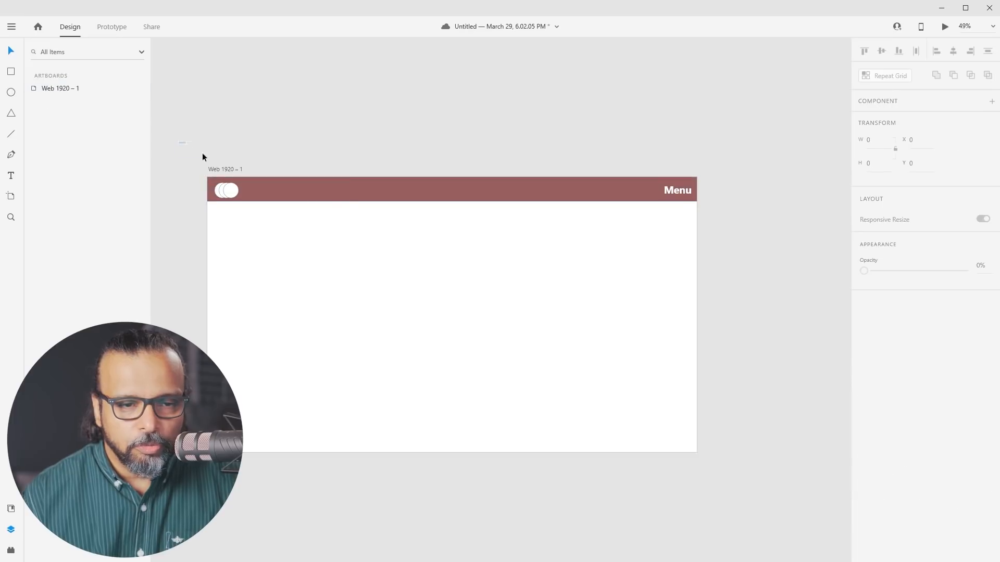
left_click_drag(202, 154, 772, 282)
right_click(648, 189)
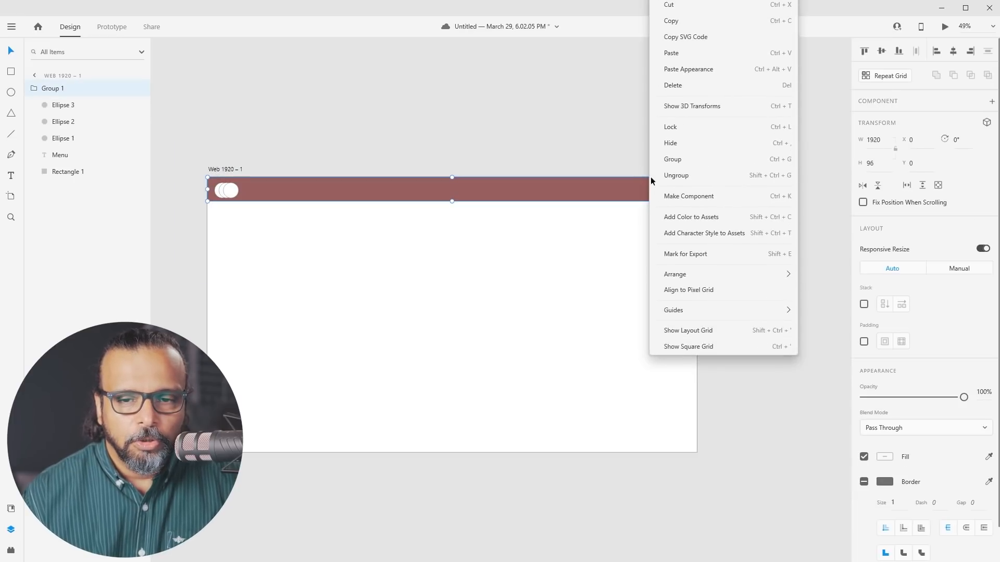
left_click(676, 162)
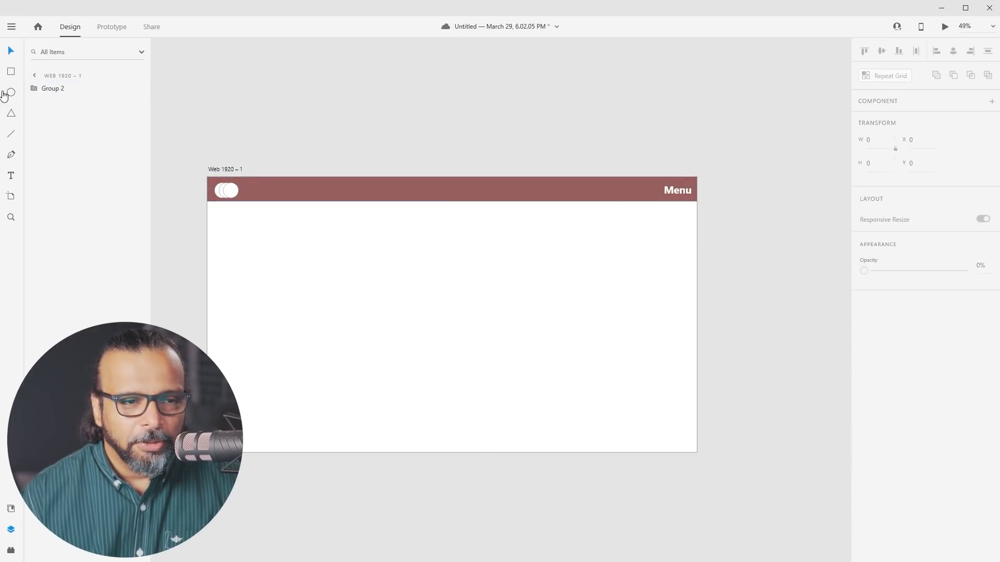
Duplicate the Web 1920 – 1 artboard beside the original and narrow the copy to about 493 wide to test the header.
left_click_drag(220, 172, 739, 200)
left_click_drag(584, 272, 172, 234)
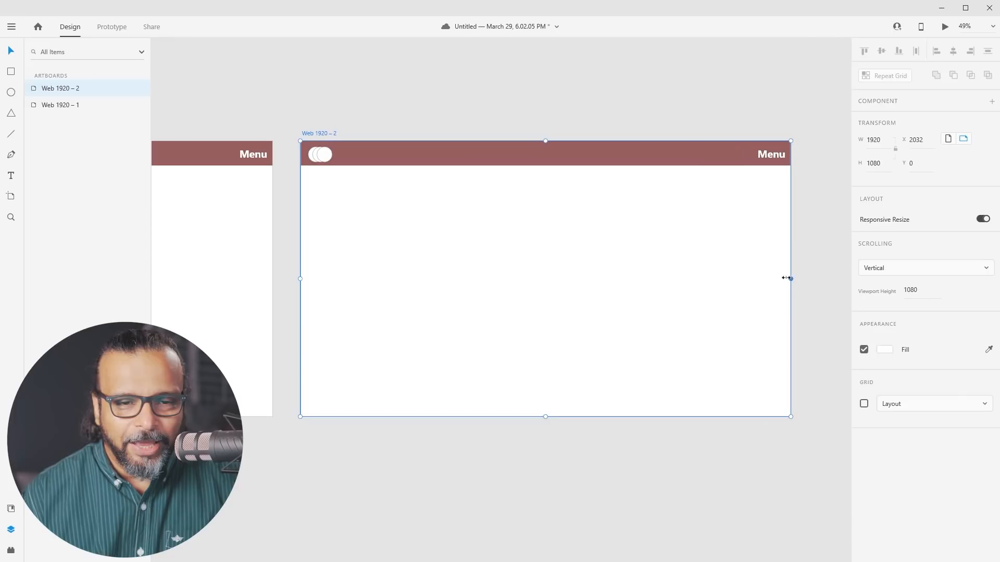
left_click_drag(785, 278, 426, 273)
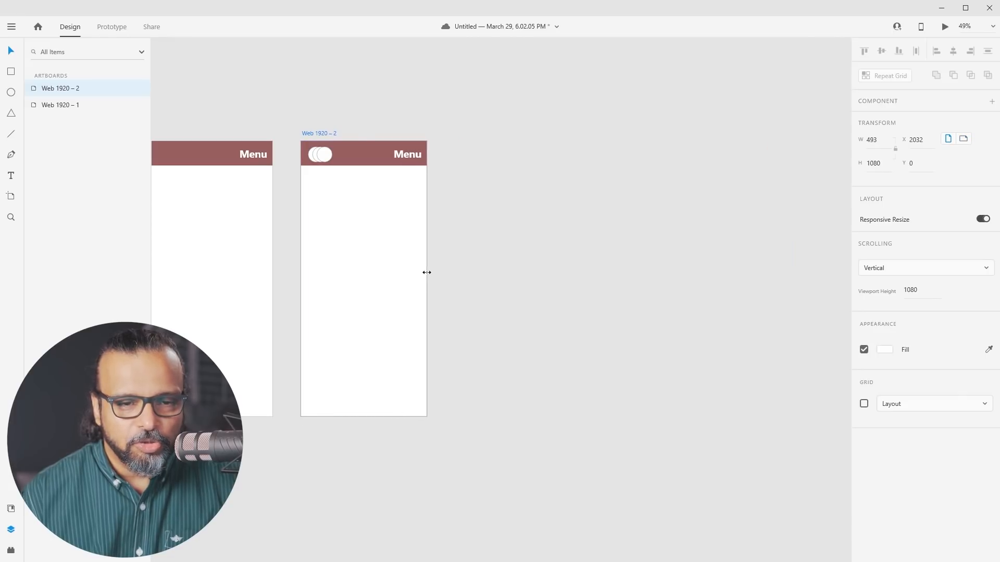
left_click_drag(363, 211, 635, 214)
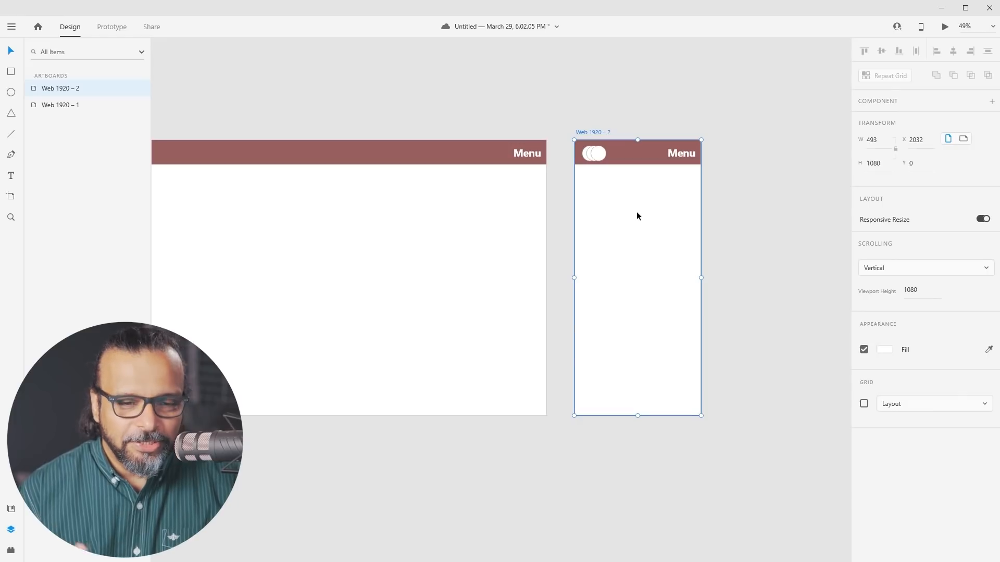
Draw a rectangle about 296 × 286 below the header on the Web 1920 – 1 artboard and fill it with bright red.
left_click_drag(397, 270, 537, 275)
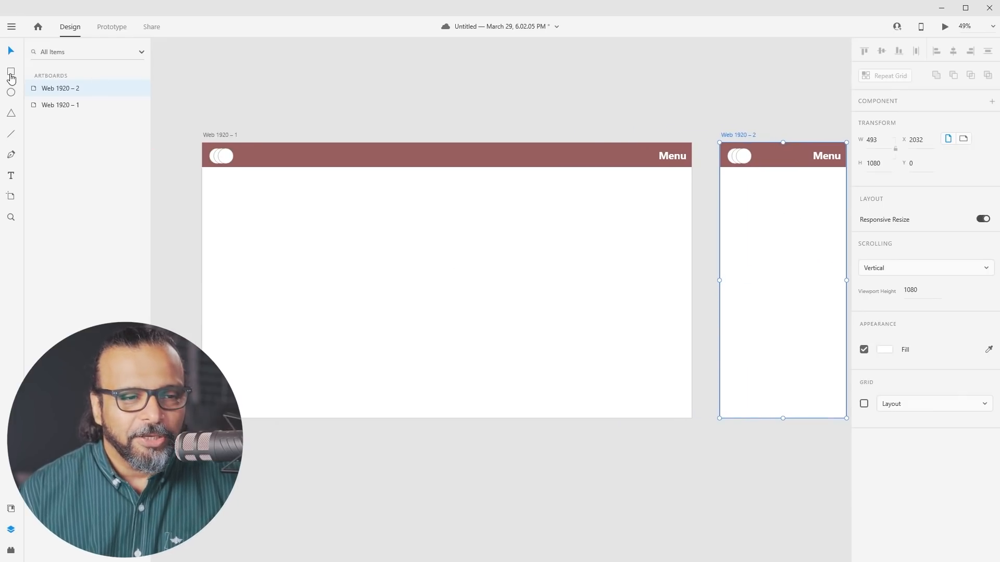
left_click_drag(241, 189, 317, 261)
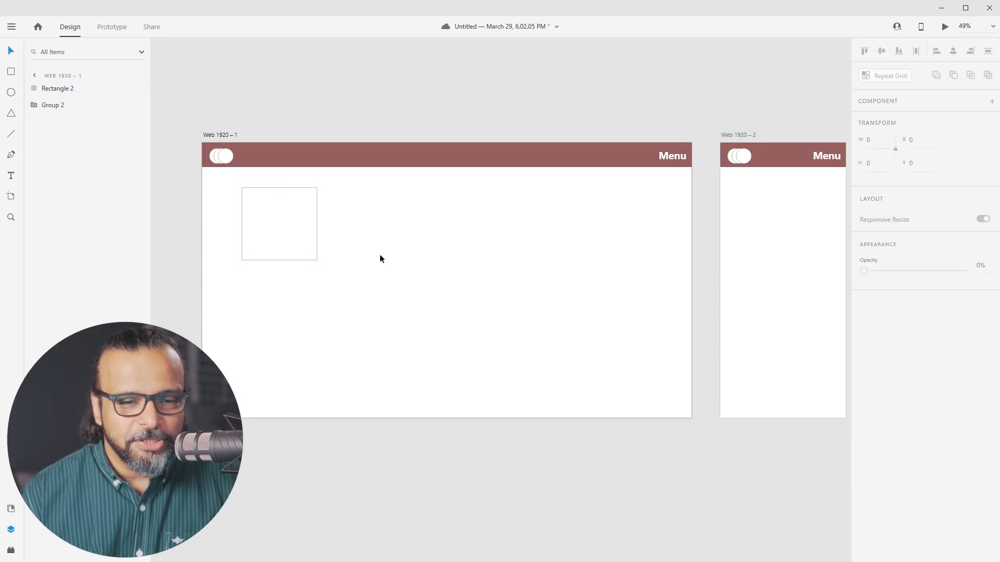
left_click(887, 411)
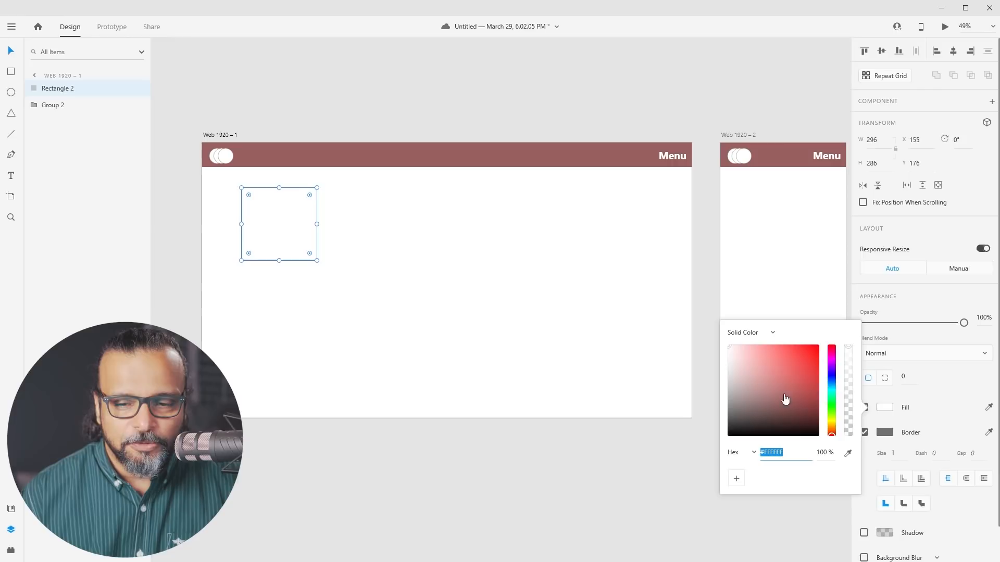
left_click(799, 361)
Duplicate the red rectangle three times to the right to form an evenly spaced row of four.
left_click(366, 252)
left_click(294, 229)
left_click_drag(295, 230, 566, 231, "alt")
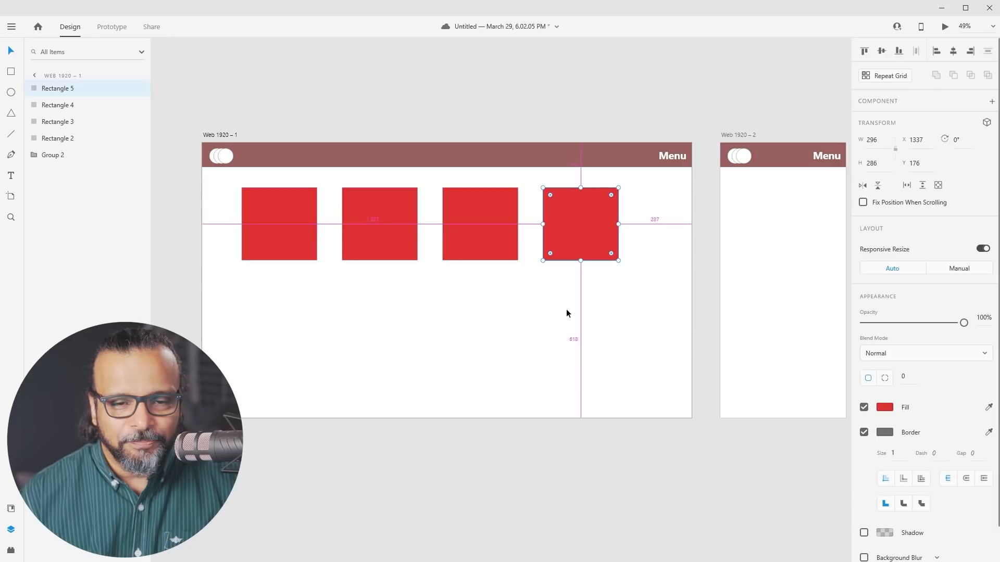
Delete the narrow Web 1920 – 2 artboard.
left_click(766, 231)
scroll(750, 235, "right", 5)
left_click(500, 130)
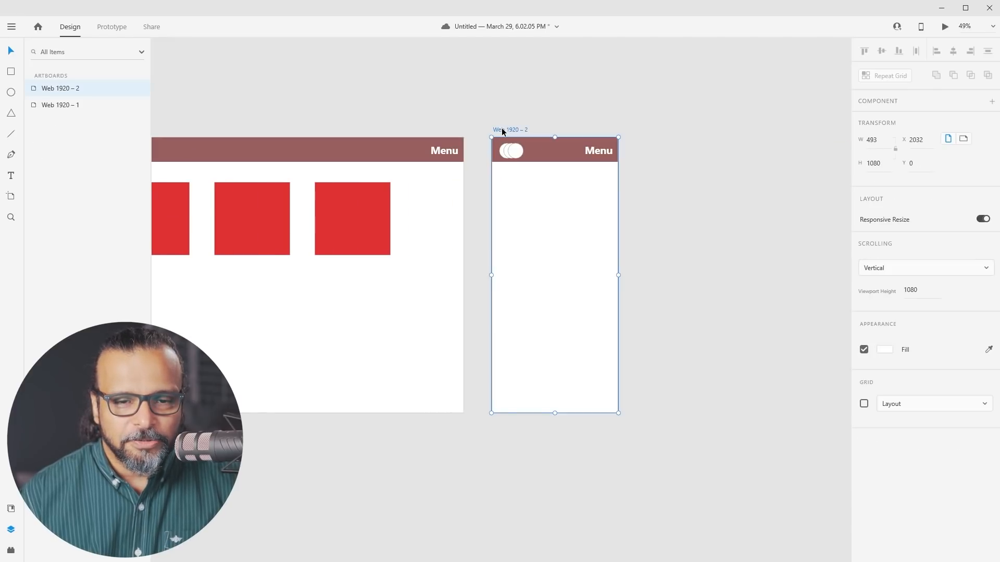
key("Delete")
left_click_drag(293, 240, 556, 241)
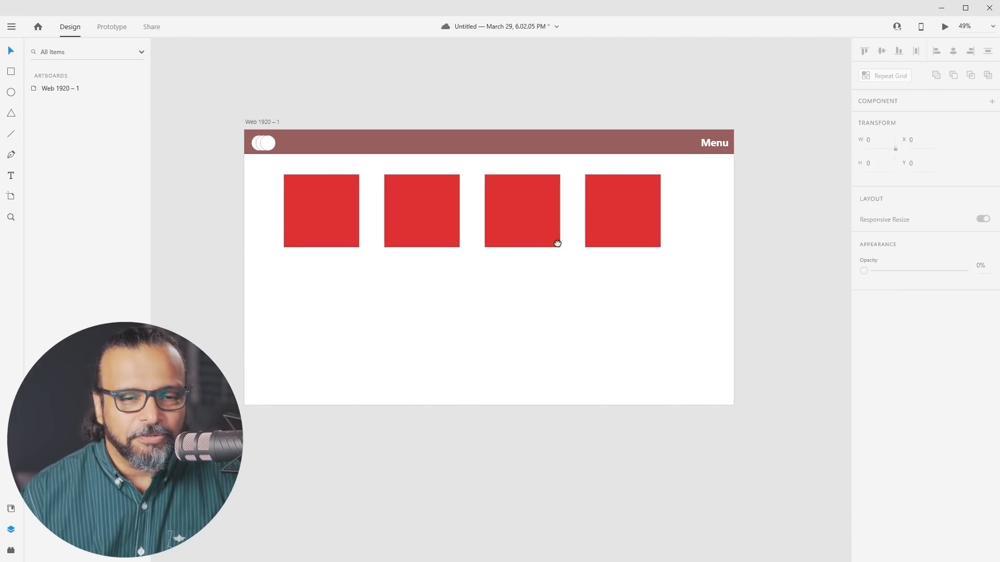
Duplicate the Web 1920 – 1 artboard to X 2012 and resize the copy to about 1977 wide to test its layout.
left_click_drag(223, 118, 768, 426)
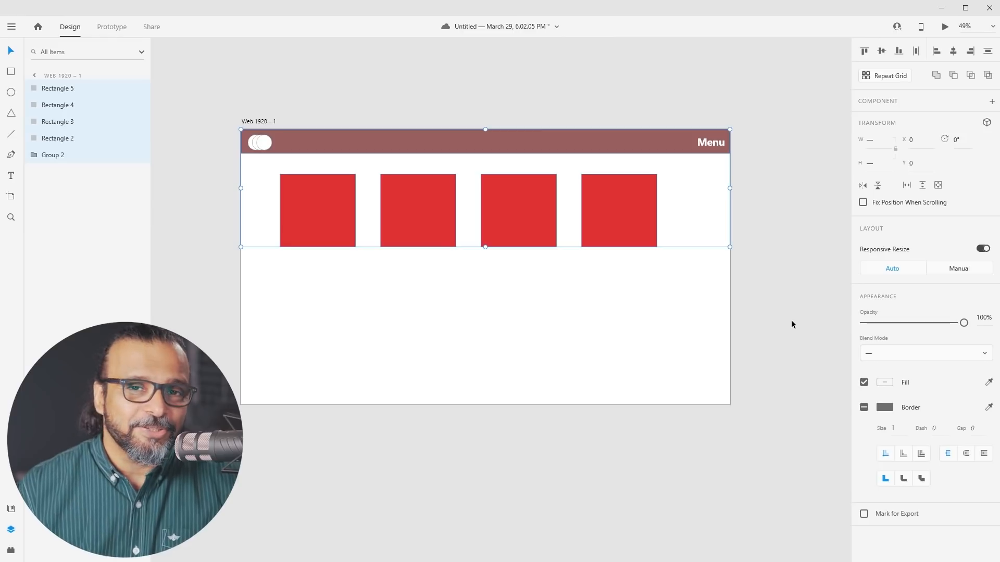
left_click(259, 181)
left_click_drag(250, 121, 762, 157)
left_click_drag(775, 212, 433, 217)
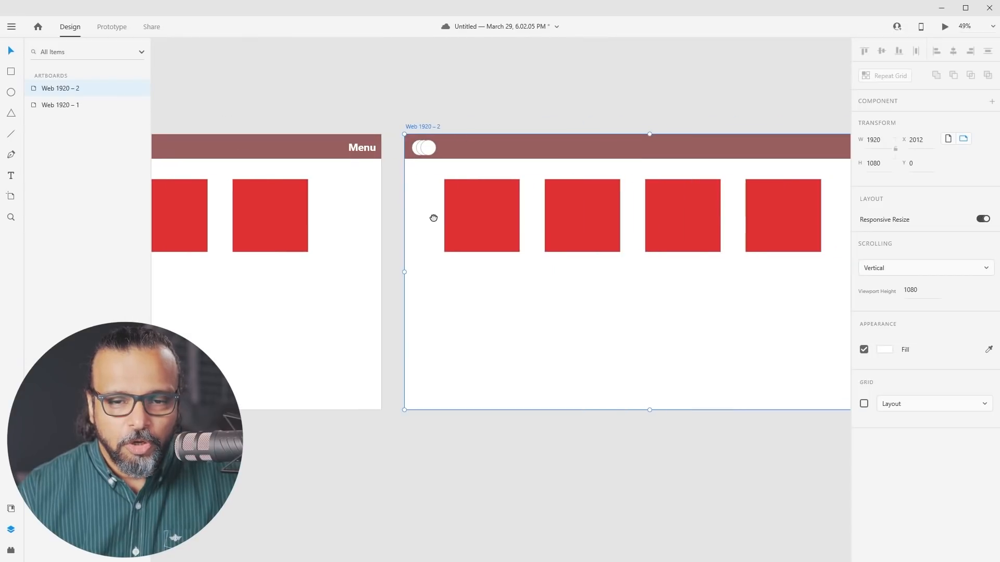
left_click_drag(783, 264, 666, 254)
mouse_move(779, 259)
left_mouse_down()
mouse_move(426, 284)
mouse_move(754, 286)
mouse_move(470, 273)
mouse_move(791, 270)
left_mouse_up()
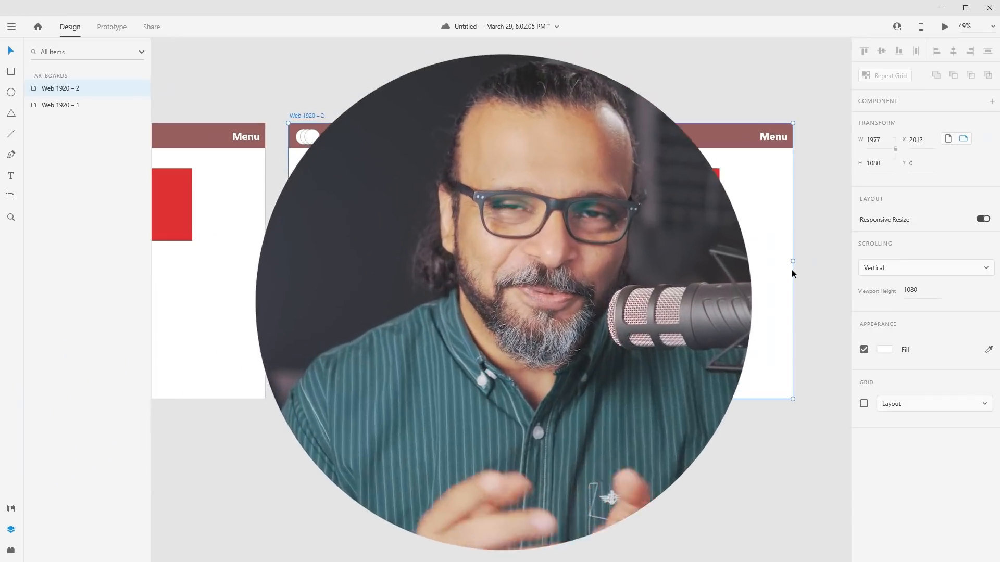